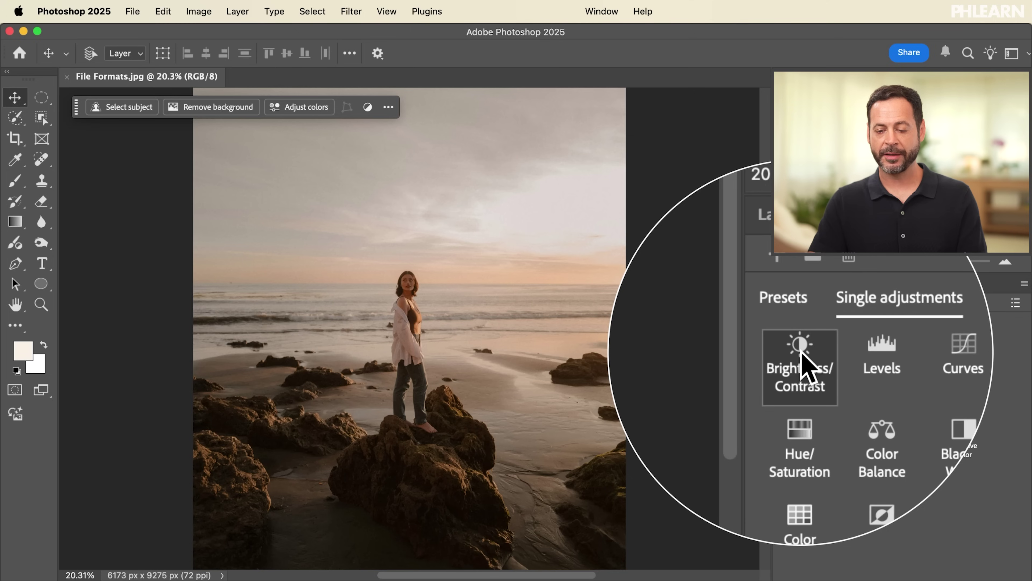
# - Add a Brightness/Contrast adjustment layer above the beach photo and set its brightness to 57
pyautogui.click(805, 356)
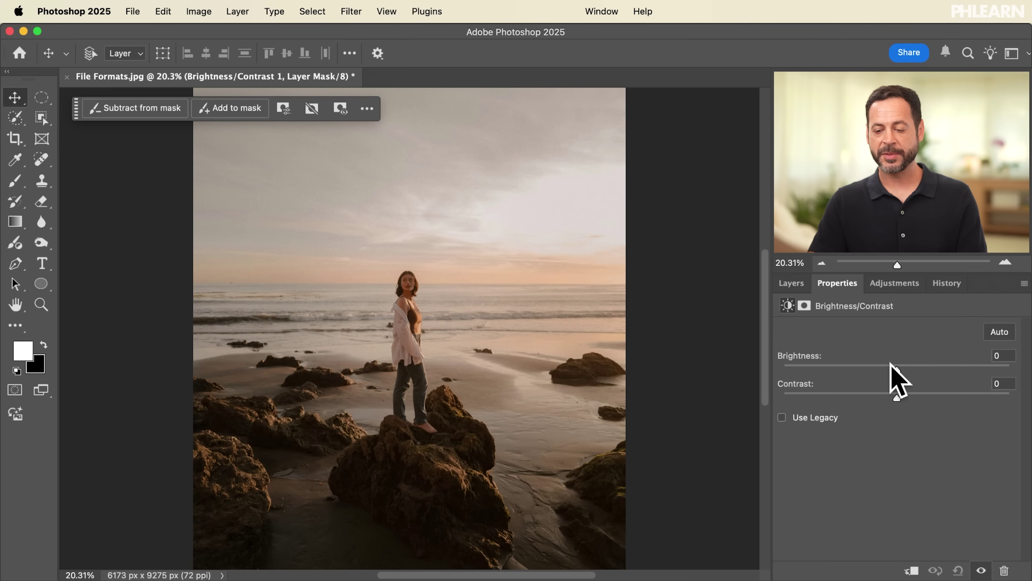
pyautogui.moveTo(897, 368); pyautogui.dragTo(920, 365)
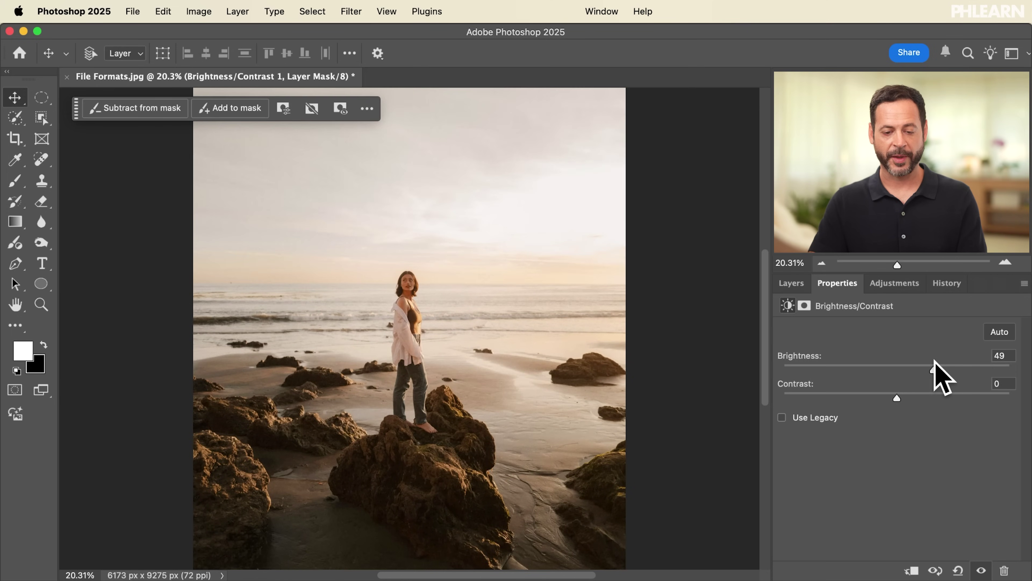
pyautogui.moveTo(938, 360); pyautogui.dragTo(909, 365)
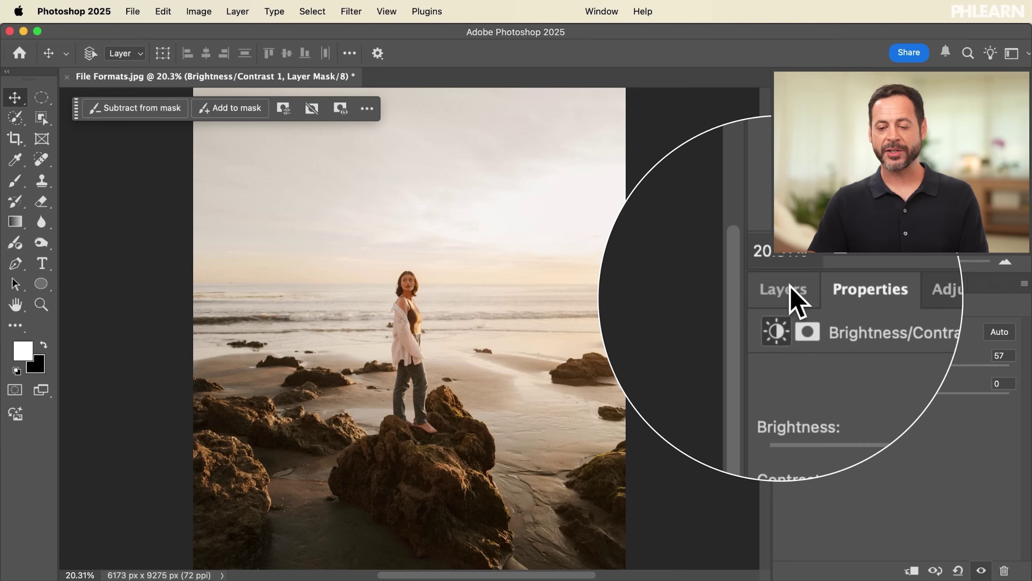
# - Select the layer mask of the Brightness/Contrast adjustment layer for editing
pyautogui.click(791, 284)
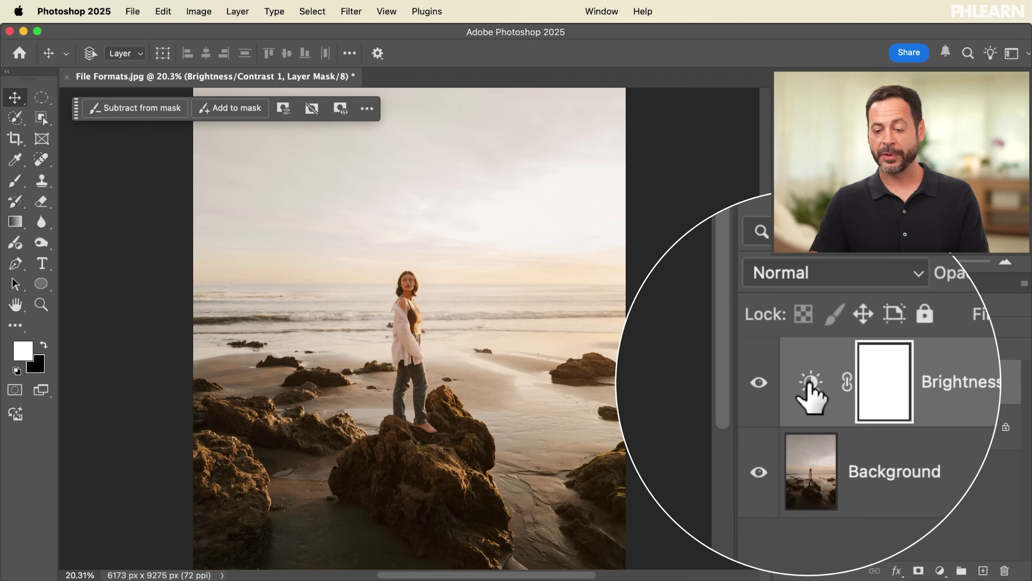
pyautogui.click(809, 385)
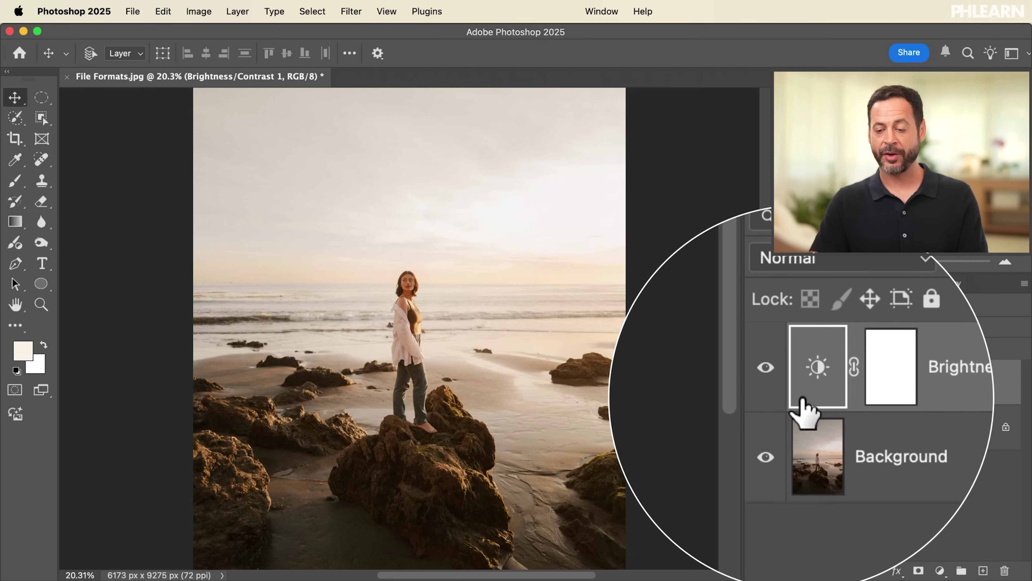
pyautogui.click(844, 385)
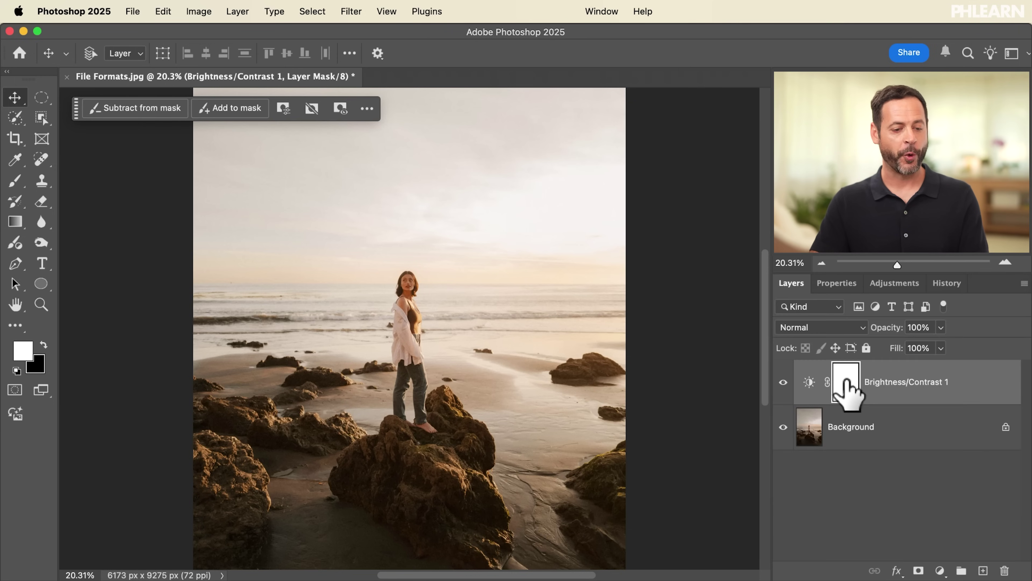
# - Set up the Gradient tool with the Black, White preset from the Basics group and the radial gradient type
pyautogui.click(14, 222)
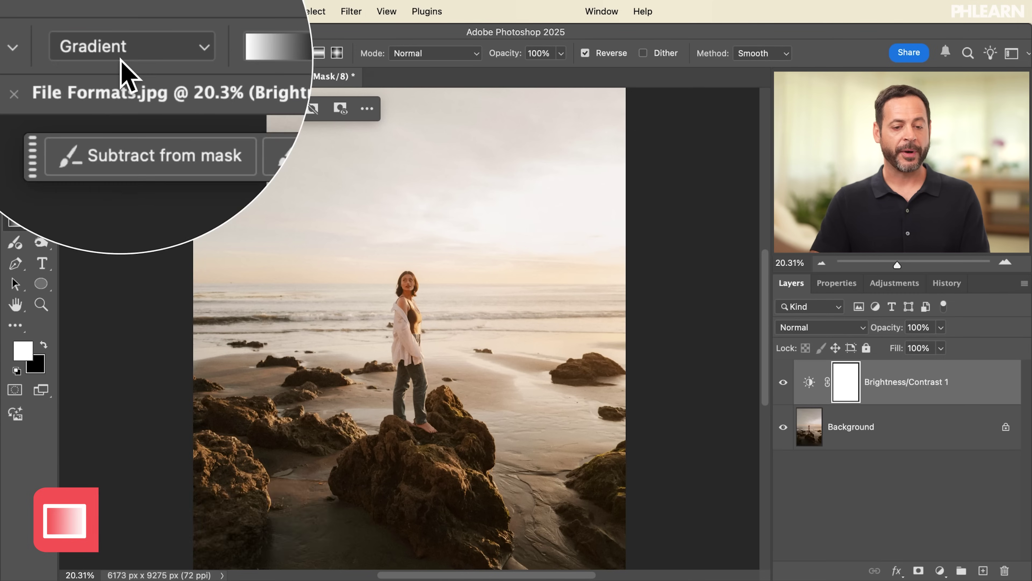
pyautogui.click(236, 53)
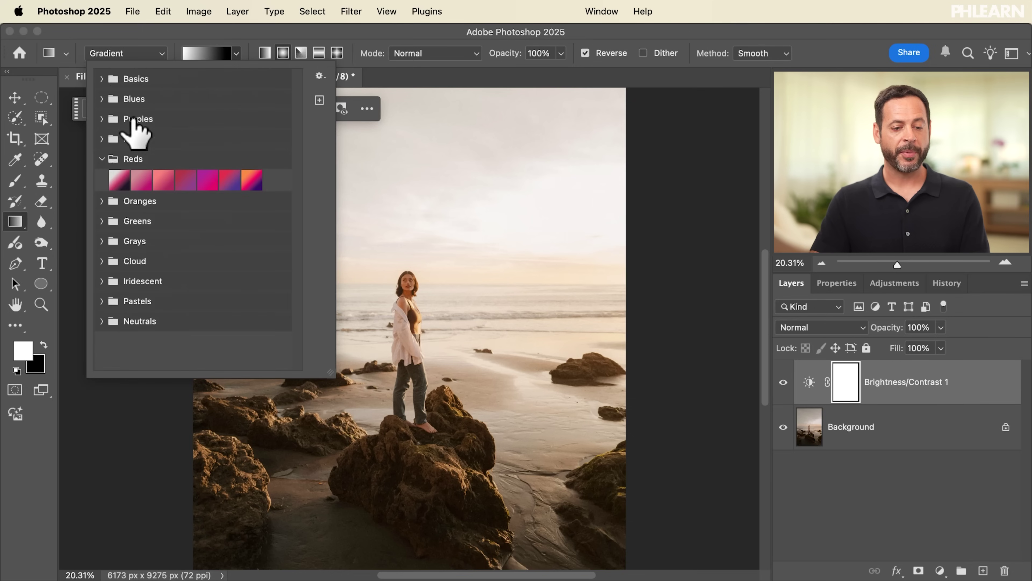
pyautogui.click(102, 159)
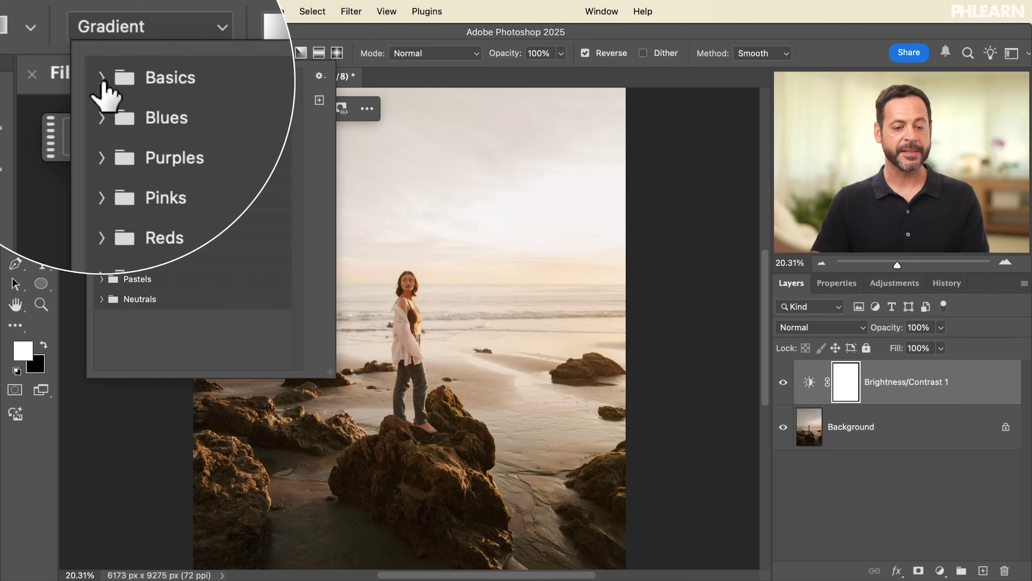
pyautogui.click(102, 79)
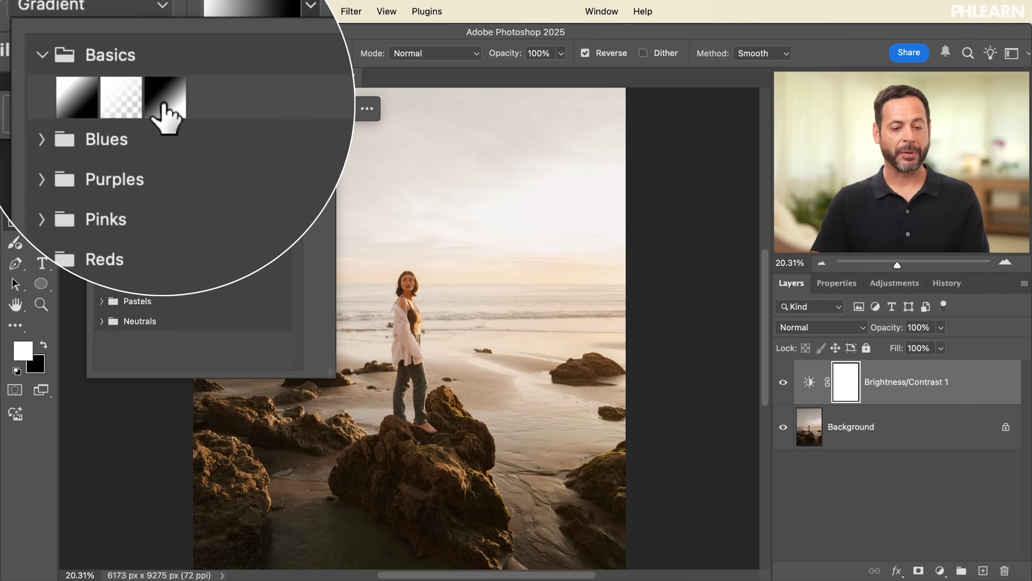
pyautogui.click(162, 104)
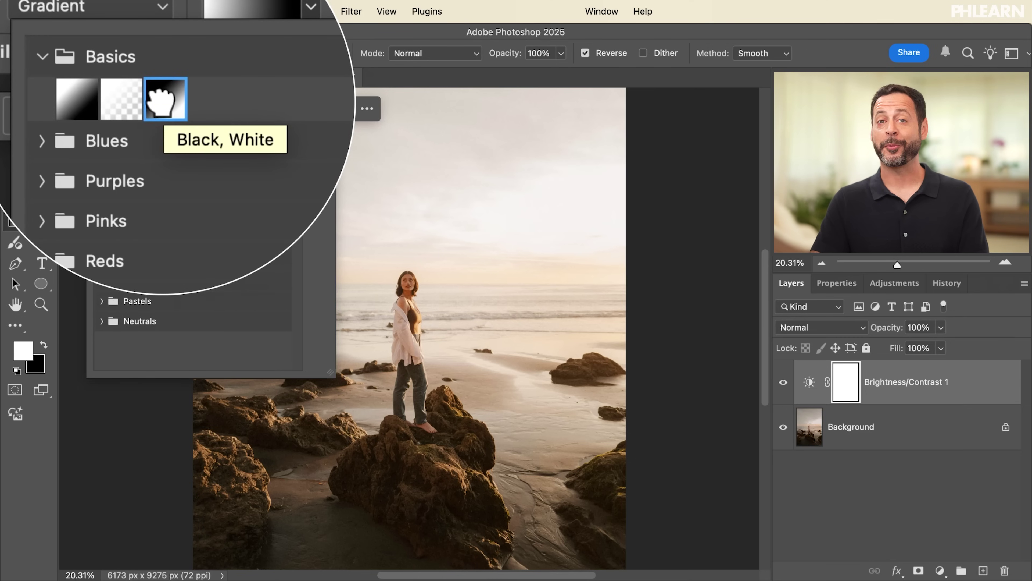
pyautogui.click(284, 52)
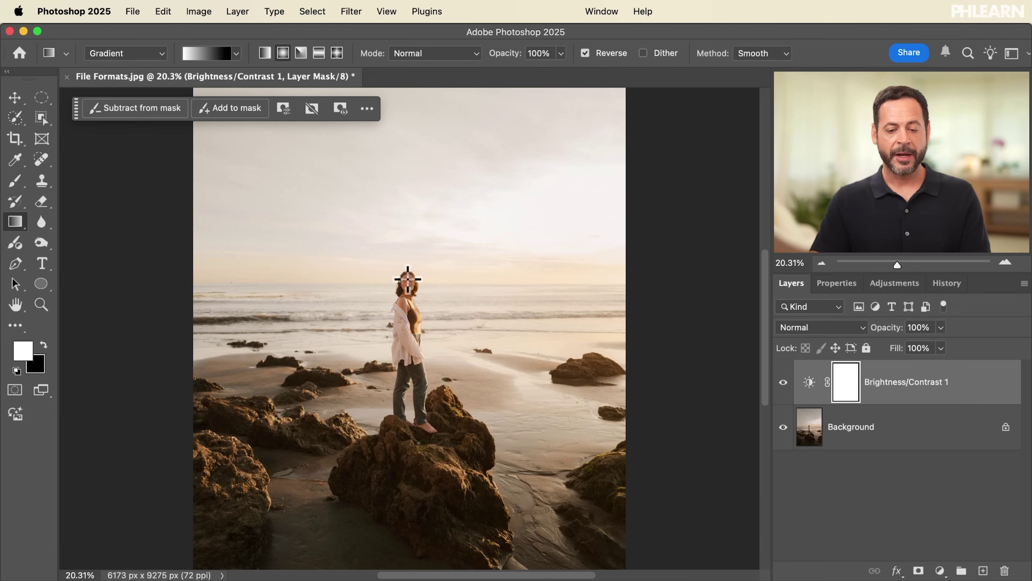
# - Draw a reversed radial gradient on the mask, centred on the woman's face, and extend its radius well beyond the photo's right edge
pyautogui.moveTo(406, 280); pyautogui.dragTo(635, 362)
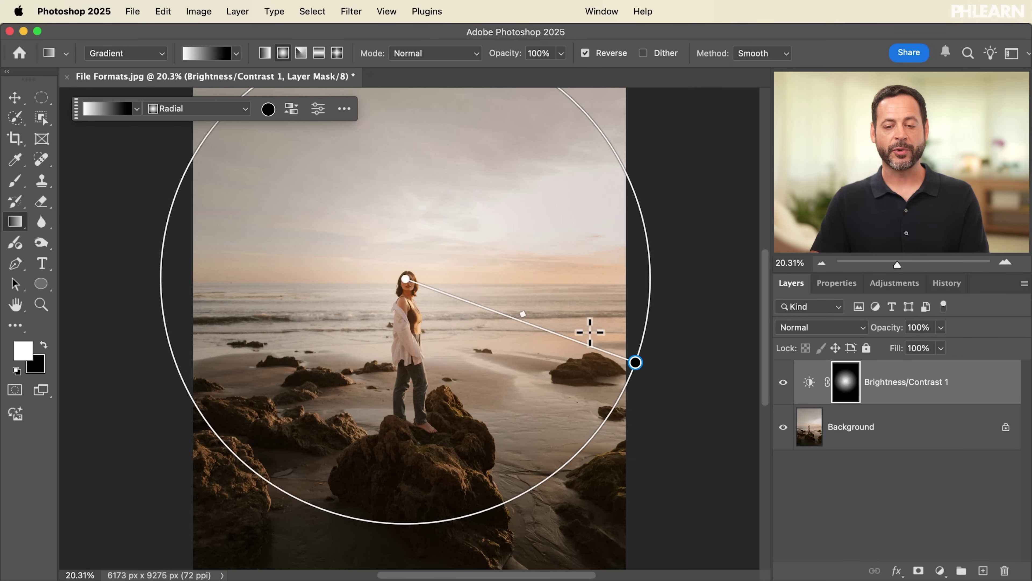
pyautogui.click(588, 54)
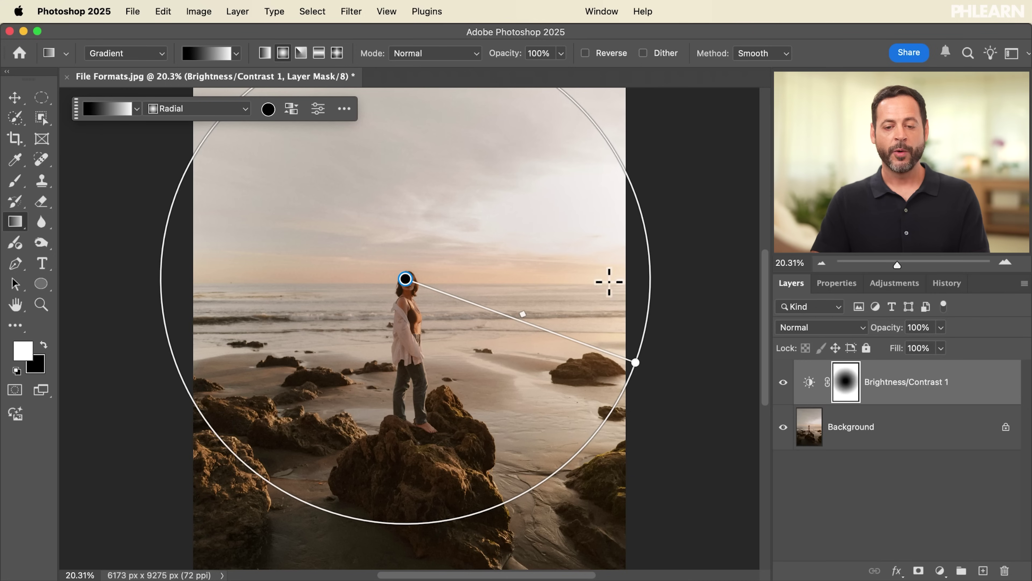
pyautogui.click(585, 53)
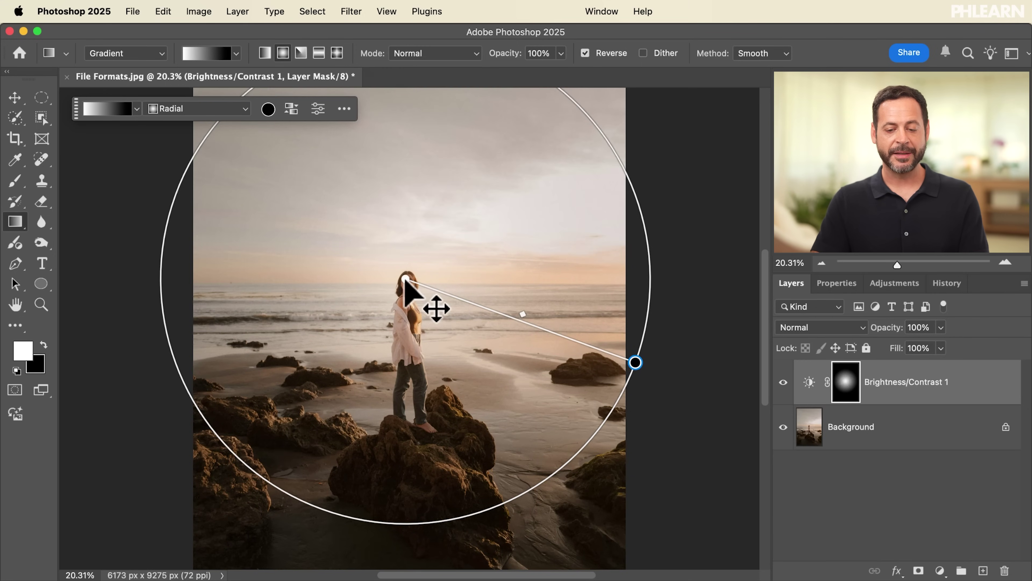
pyautogui.moveTo(408, 280)
pyautogui.mouseDown()
pyautogui.moveTo(404, 334)
pyautogui.moveTo(409, 289)
pyautogui.mouseUp()
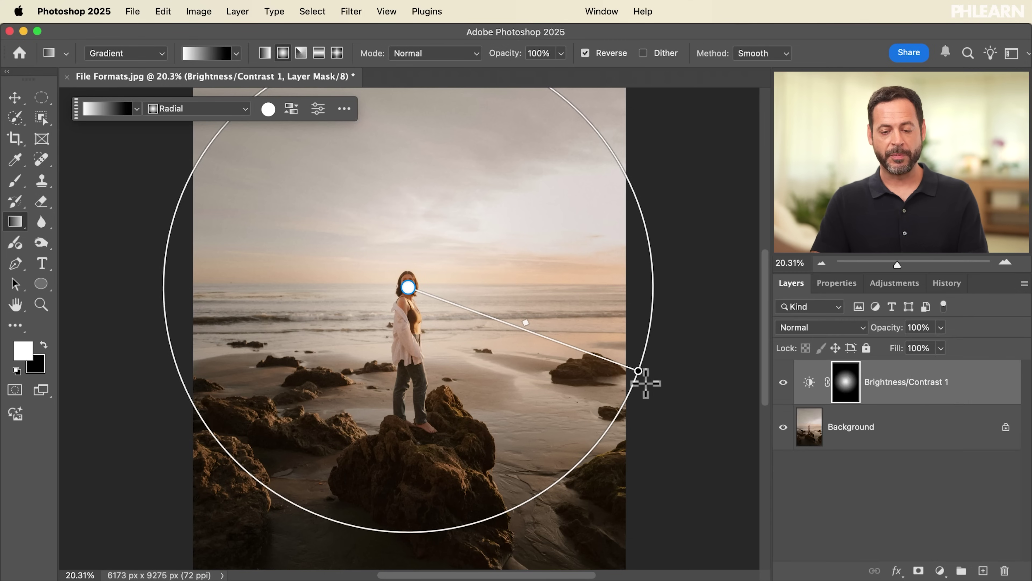
pyautogui.moveTo(639, 372); pyautogui.dragTo(699, 397)
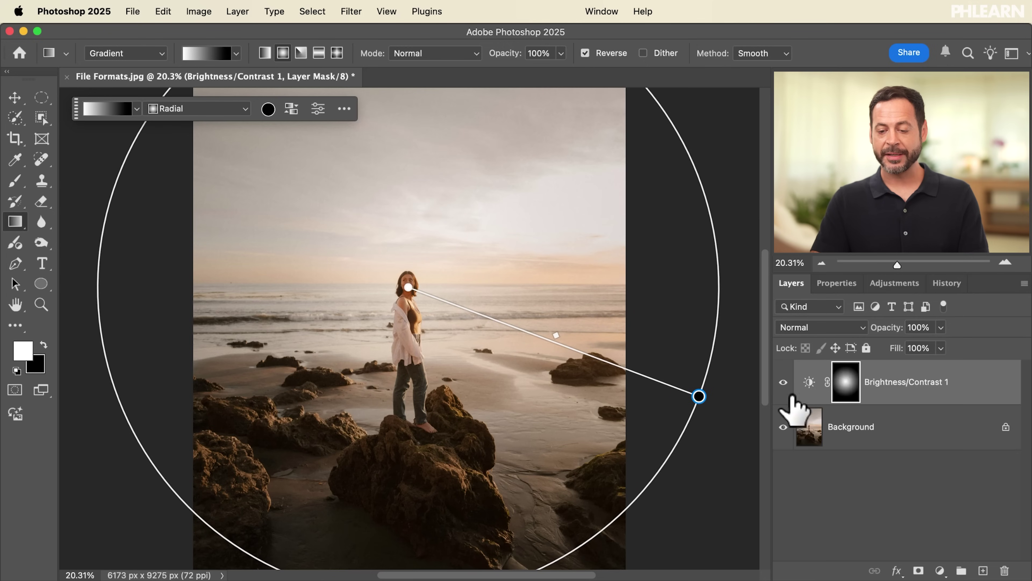
# - Set the brightness of the masked Brightness/Contrast adjustment to 62
pyautogui.doubleClick(810, 384)
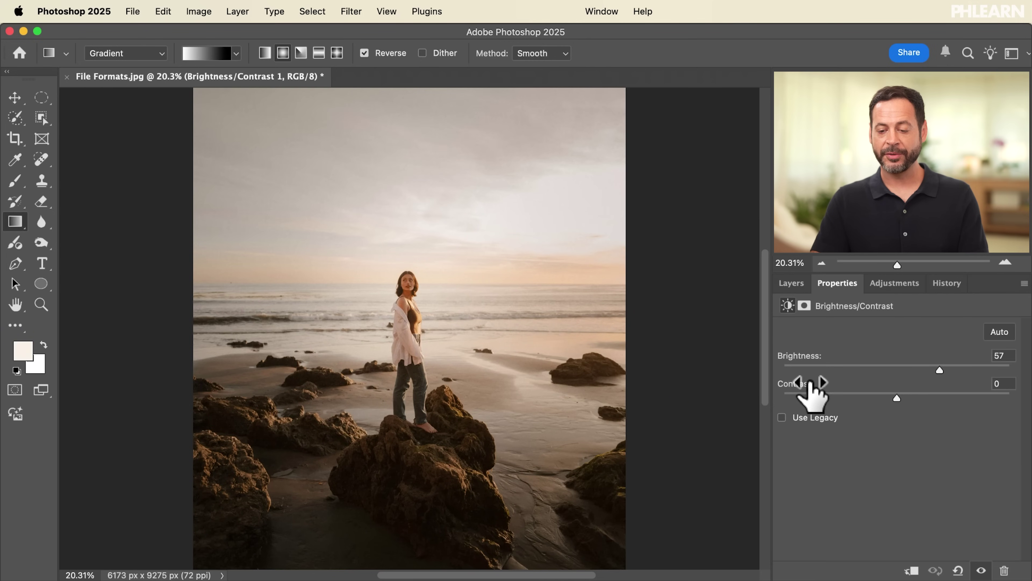
pyautogui.moveTo(938, 368)
pyautogui.mouseDown()
pyautogui.moveTo(884, 365)
pyautogui.moveTo(935, 365)
pyautogui.mouseUp()
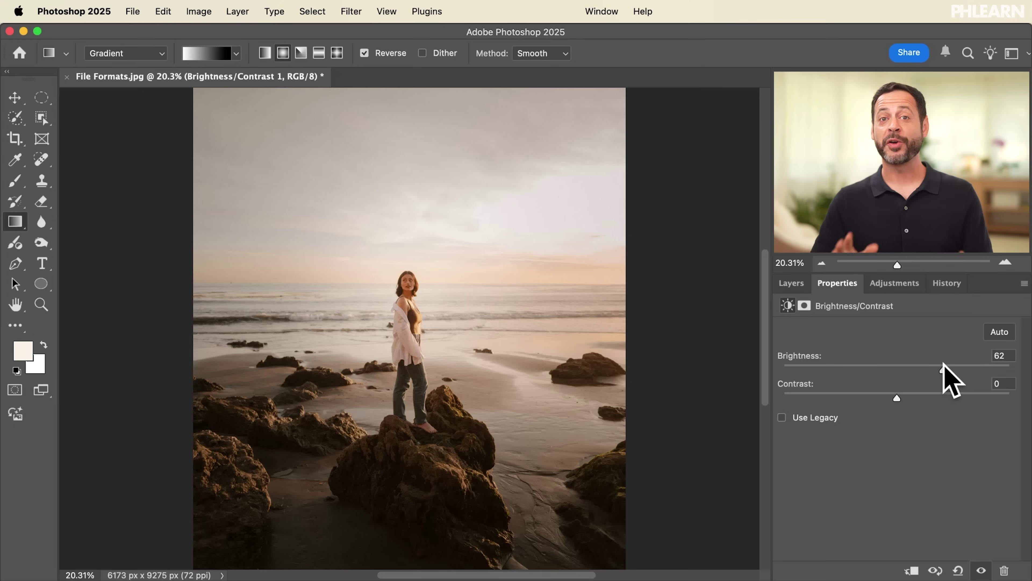
# - Add a Gradient Map adjustment layer and apply the light blue to cyan preset from the Blues group
pyautogui.click(894, 283)
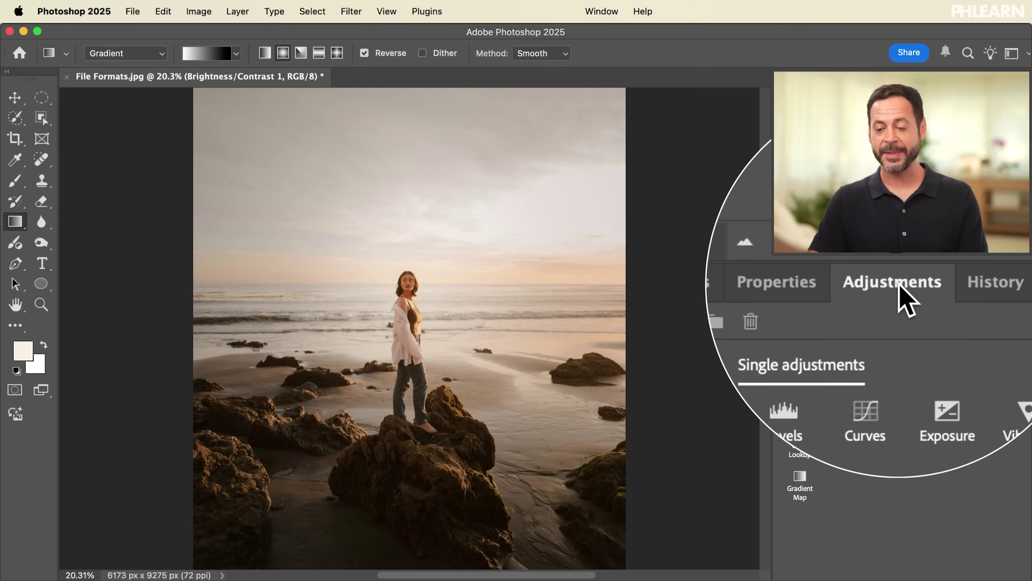
pyautogui.click(804, 482)
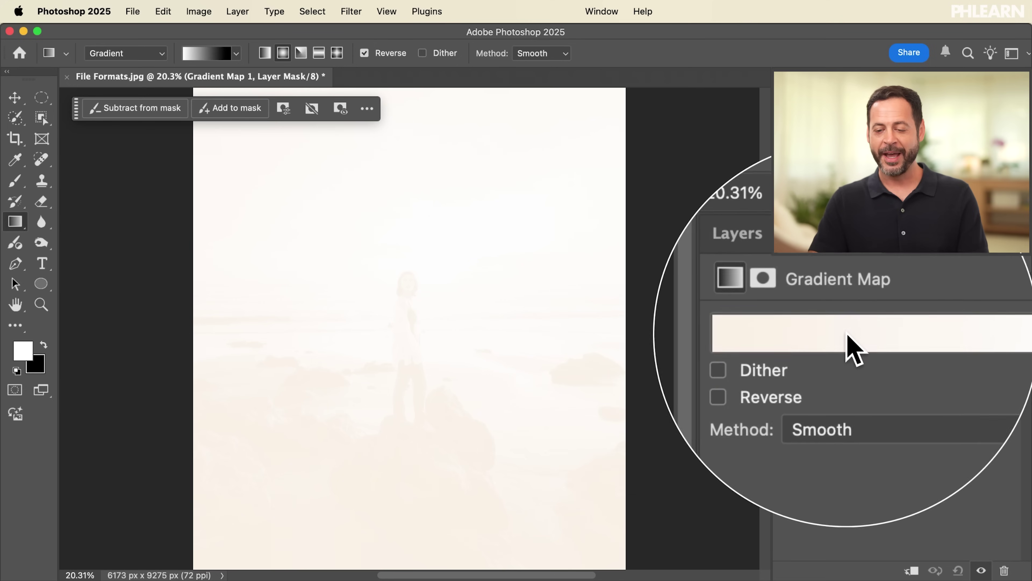
pyautogui.click(1011, 333)
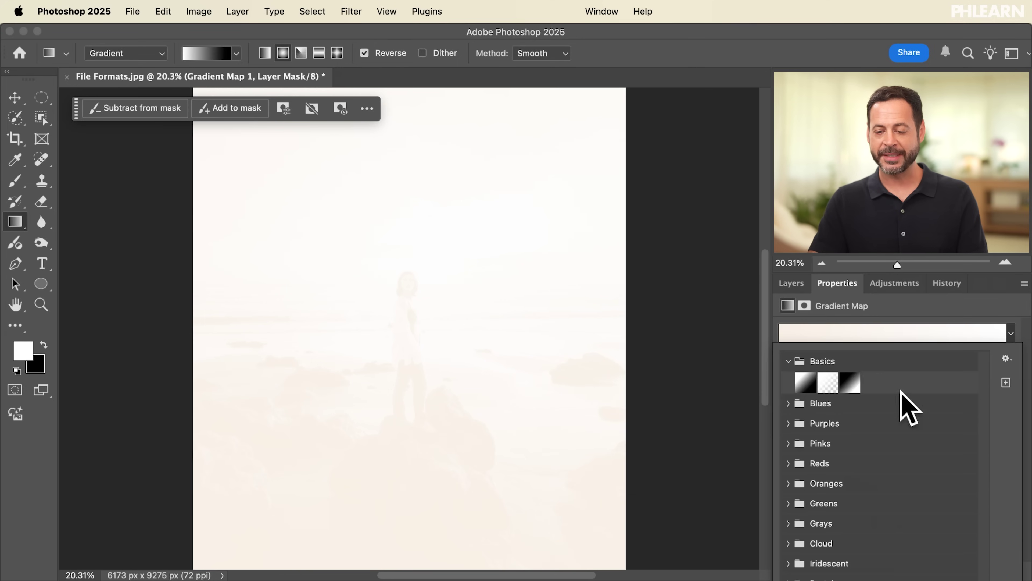
pyautogui.click(795, 404)
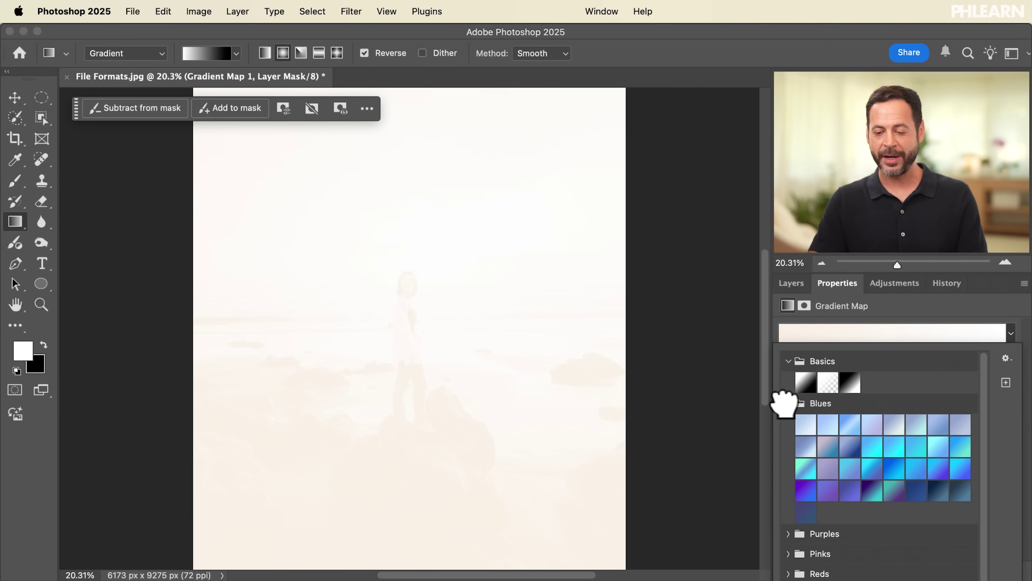
pyautogui.click(847, 439)
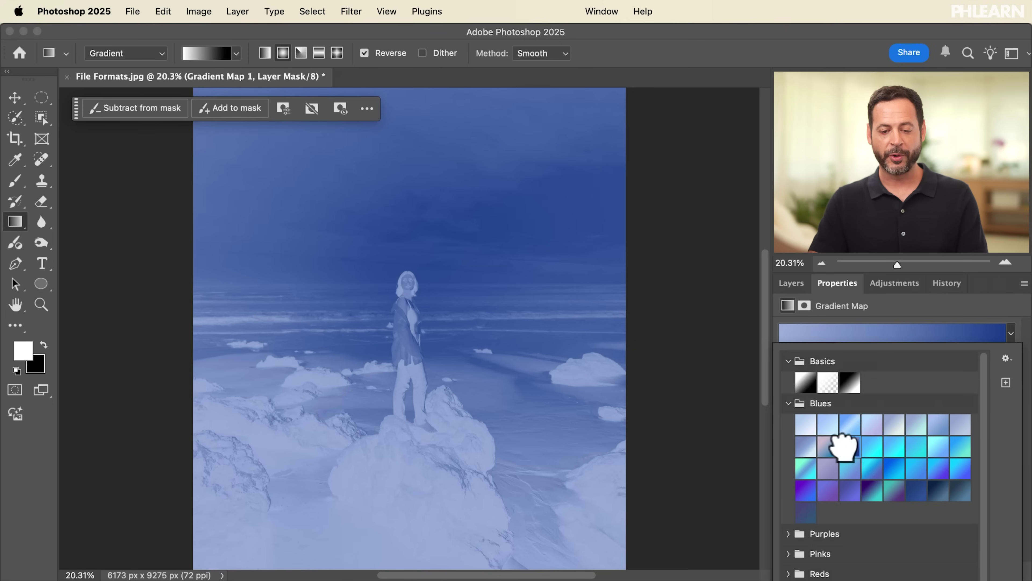
pyautogui.click(870, 439)
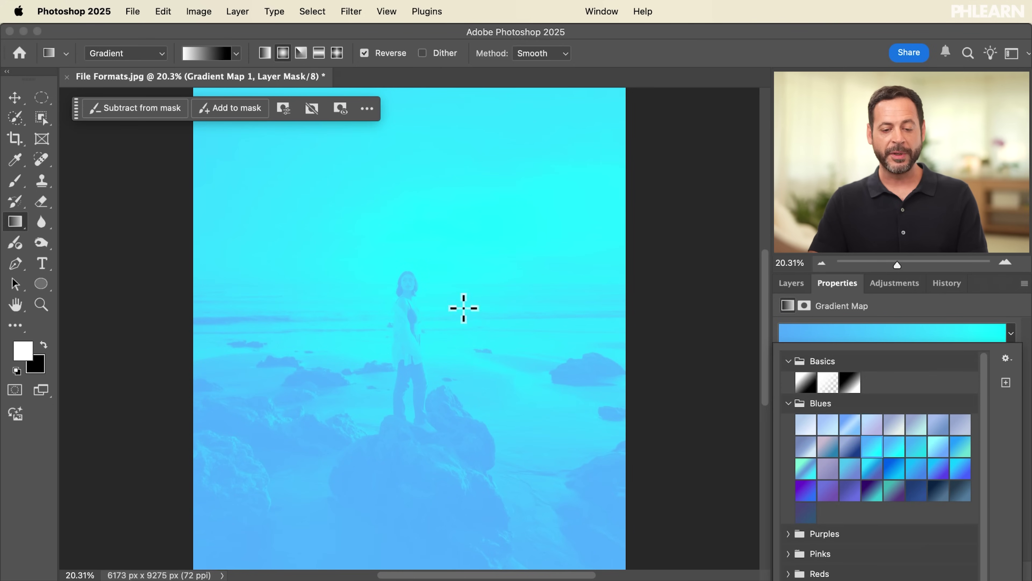
pyautogui.click(887, 308)
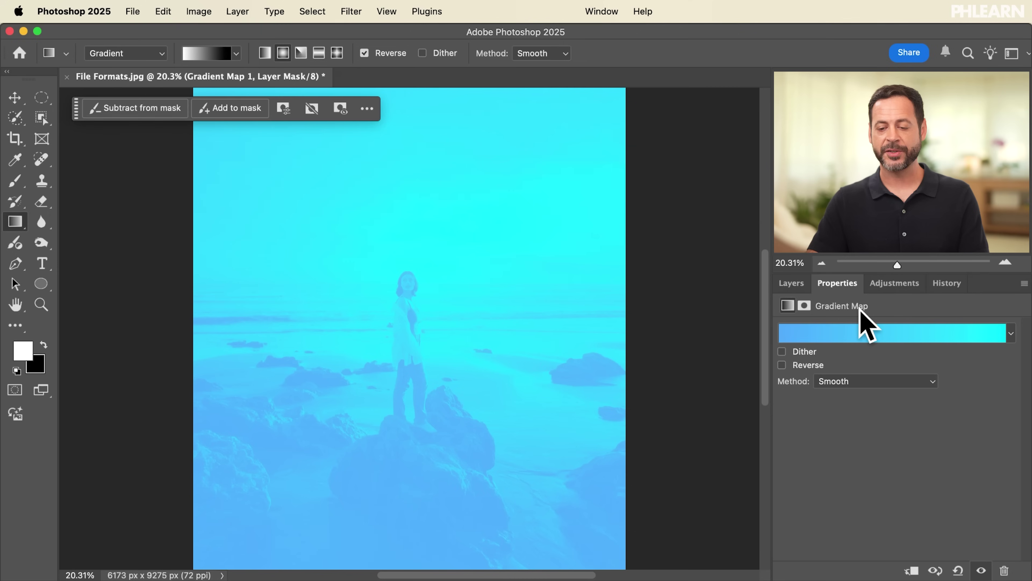
# - Lower the Gradient Map layer's opacity to leave only a subtle colour tint over the photo
pyautogui.click(792, 283)
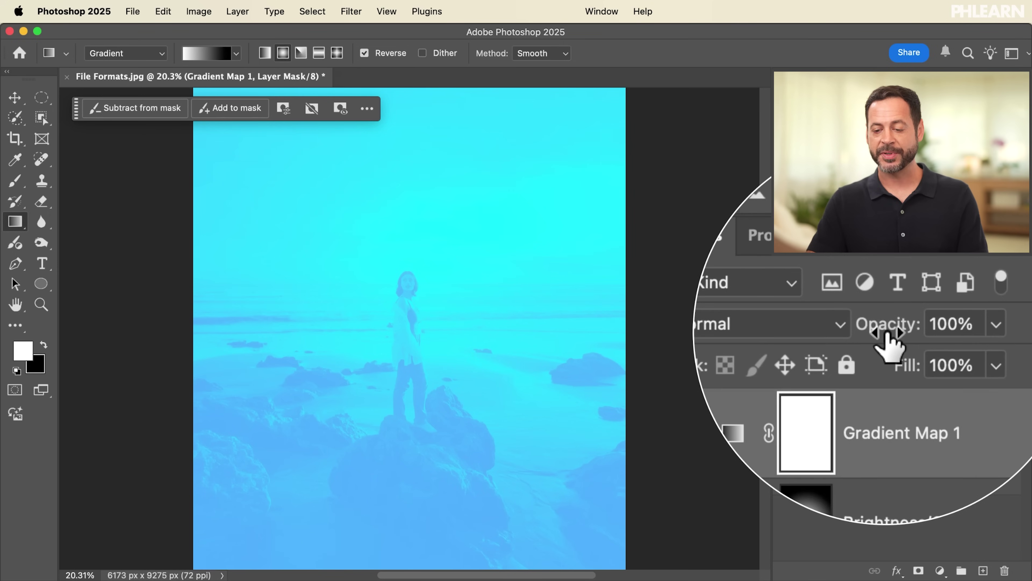
pyautogui.moveTo(889, 334); pyautogui.dragTo(832, 330)
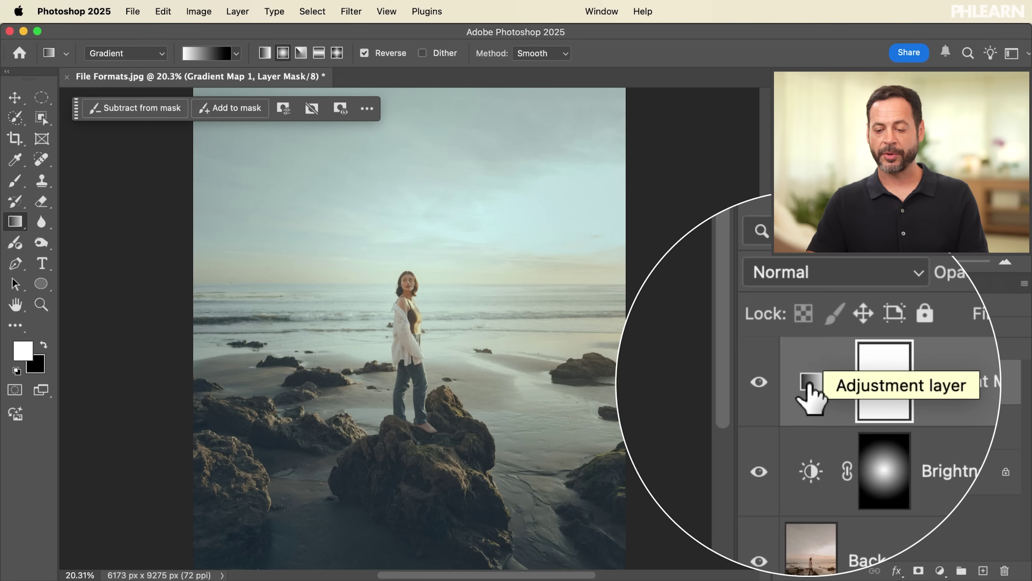
# - Reopen the Gradient Map adjustment's presets and try several different gradients from the Blues group on the photo
pyautogui.doubleClick(811, 391)
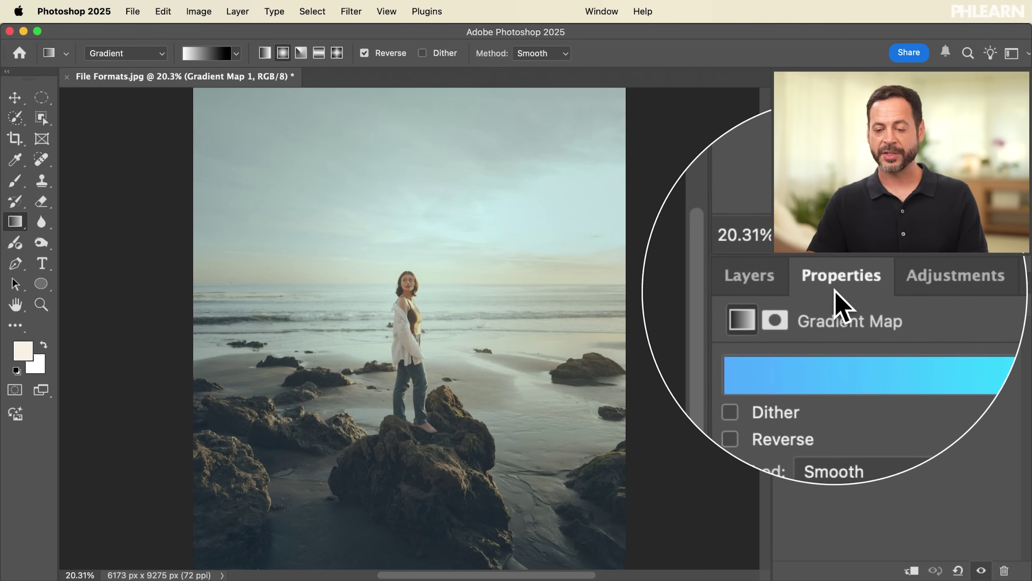
pyautogui.click(1011, 334)
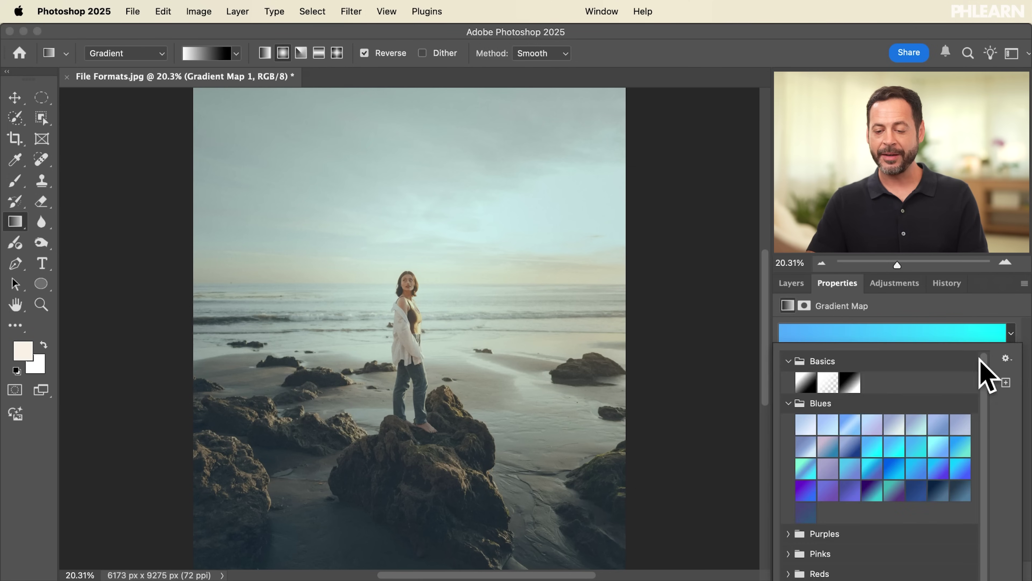
pyautogui.scroll(-3, 808, 423)
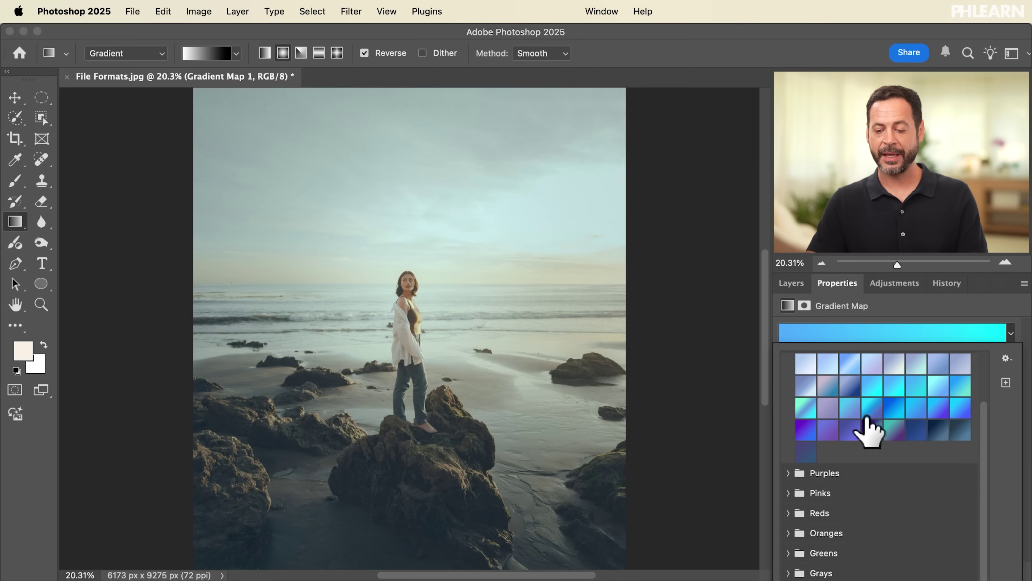
pyautogui.click(870, 431)
pyautogui.click(912, 432)
pyautogui.click(910, 398)
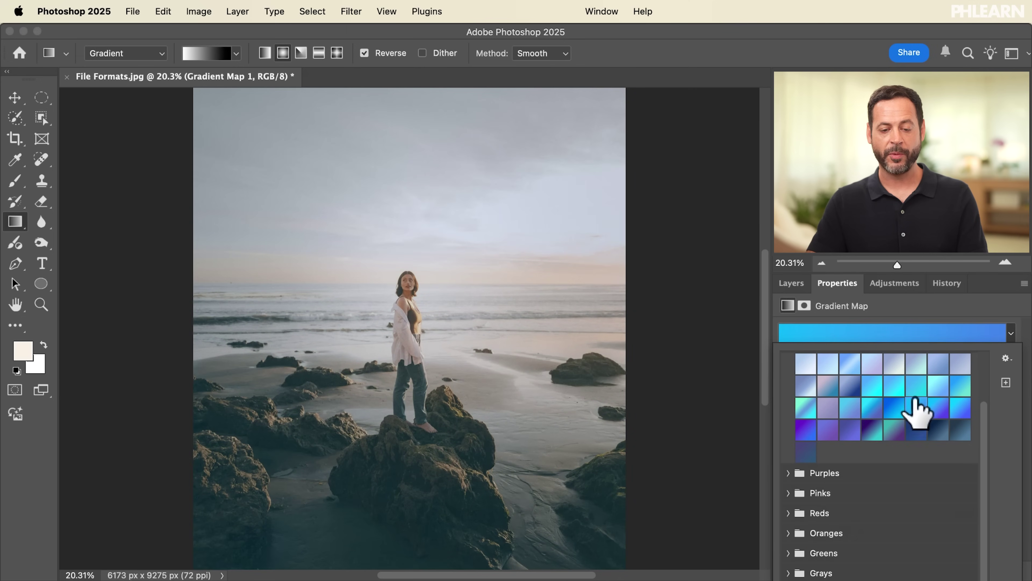
pyautogui.click(856, 388)
pyautogui.click(814, 388)
pyautogui.click(808, 410)
pyautogui.click(837, 433)
pyautogui.click(850, 408)
pyautogui.scroll(2, 838, 409)
pyautogui.click(817, 393)
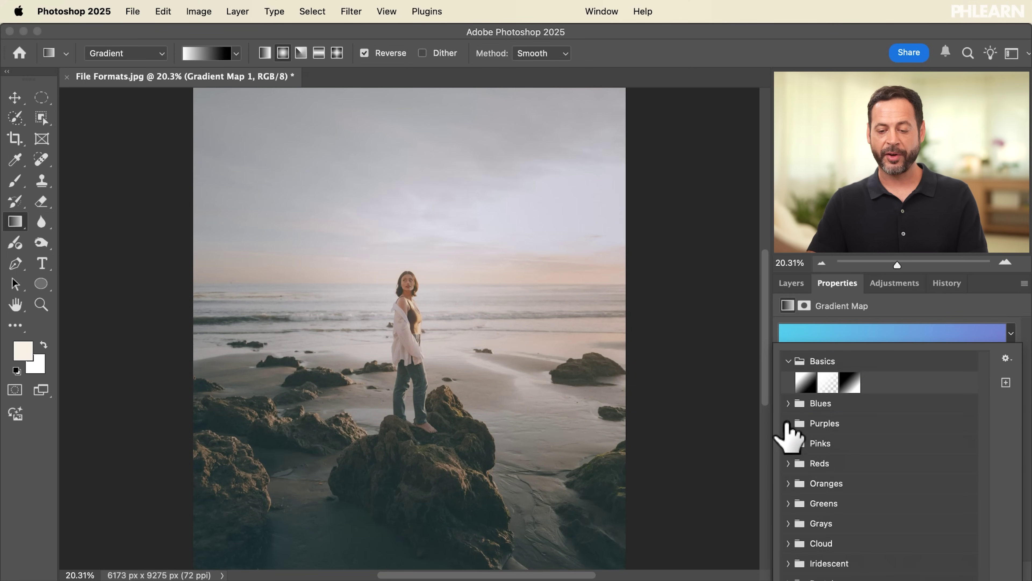
# - Try gradients from the Purples group on the Gradient Map and apply the magenta-to-blue preset
pyautogui.click(789, 423)
pyautogui.click(806, 444)
pyautogui.click(828, 443)
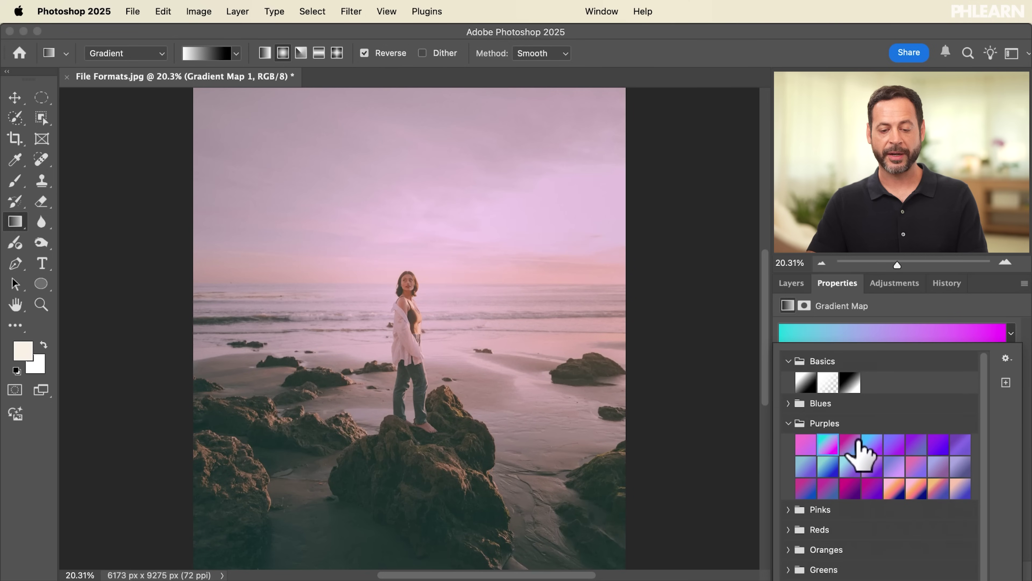
pyautogui.click(850, 443)
pyautogui.click(850, 461)
pyautogui.click(850, 442)
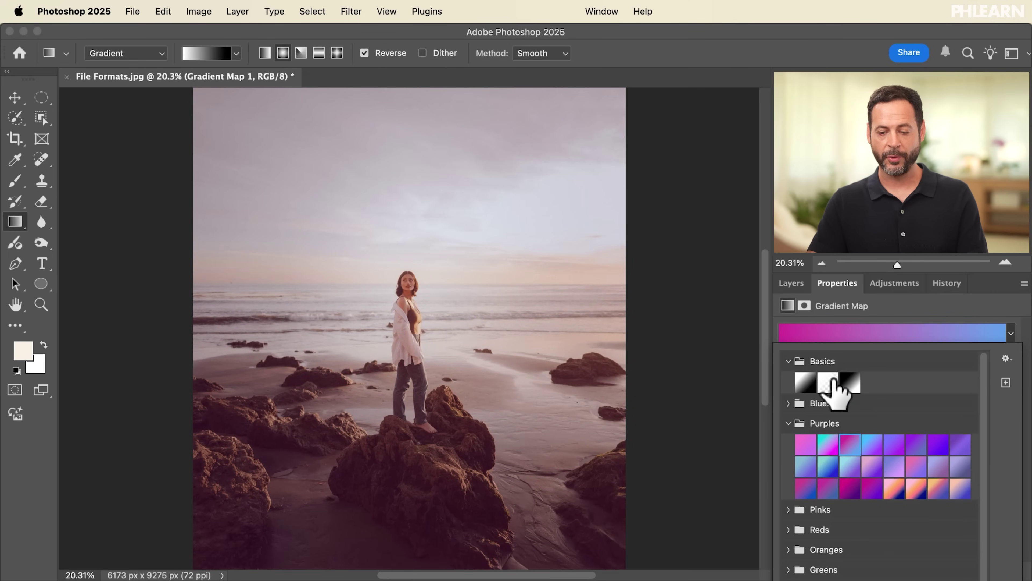
# - Close the gradient presets and toggle the Gradient Map layer's visibility to compare the photo with and without the tint
pyautogui.click(886, 308)
pyautogui.click(791, 283)
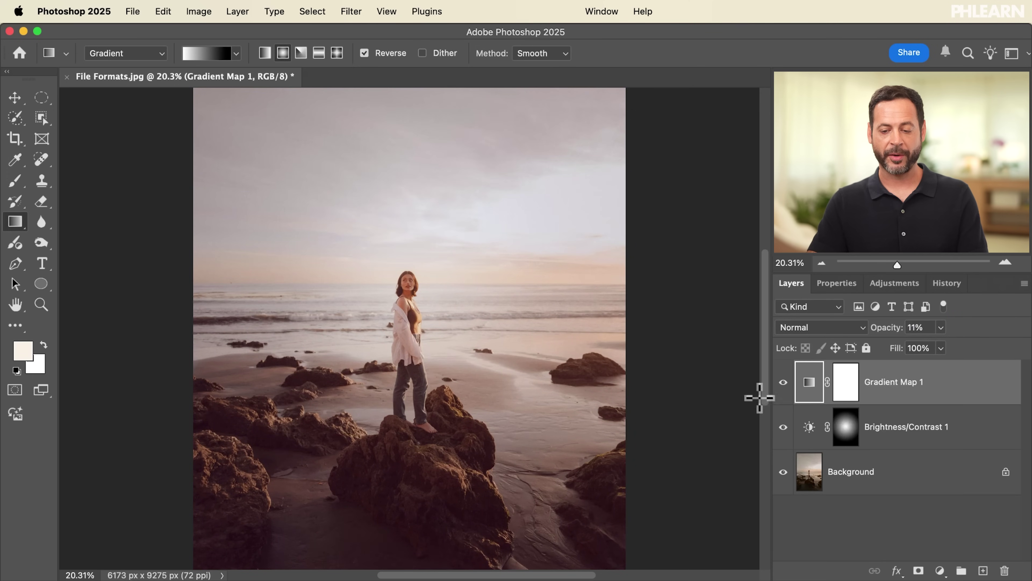
pyautogui.click(783, 382)
pyautogui.click(783, 383)
pyautogui.click(783, 382)
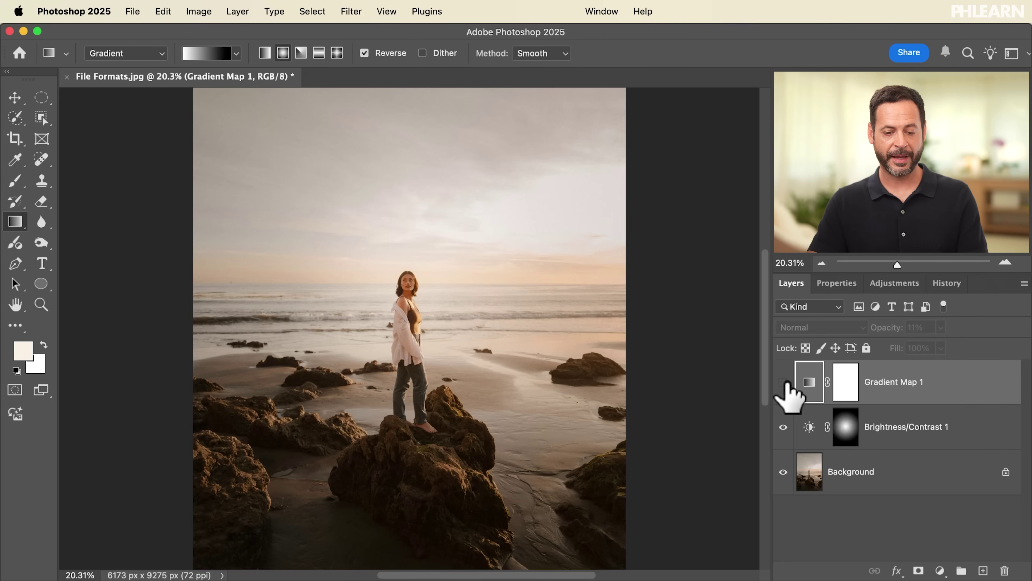
pyautogui.click(784, 382)
pyautogui.scroll(5, 525, 381)
pyautogui.scroll(-3, 525, 380)
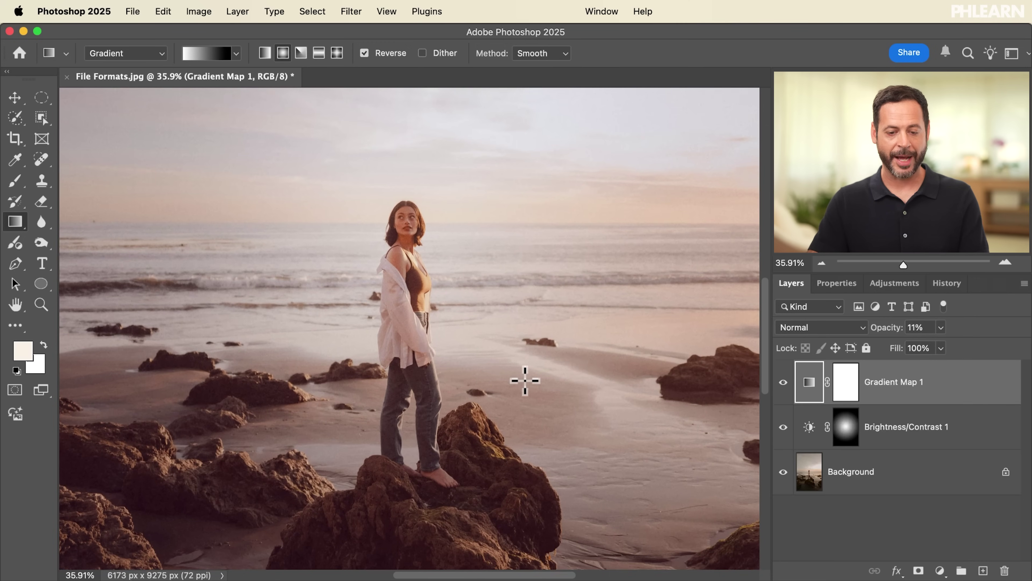
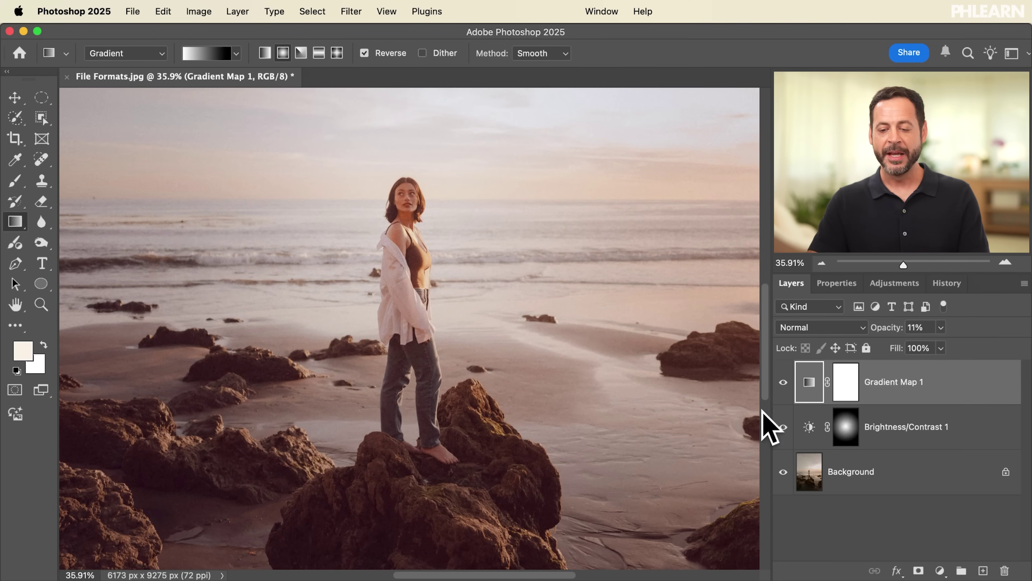
# - Toggle the Brightness/Contrast and Gradient Map layers off and on to compare the original photo with the edit, leaving both visible
pyautogui.click(783, 427)
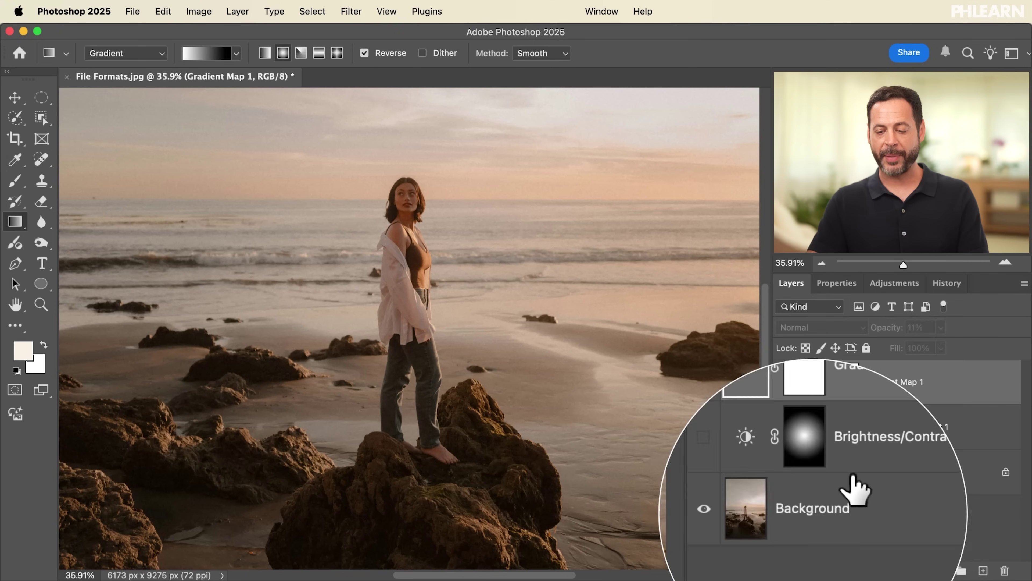
pyautogui.click(783, 426)
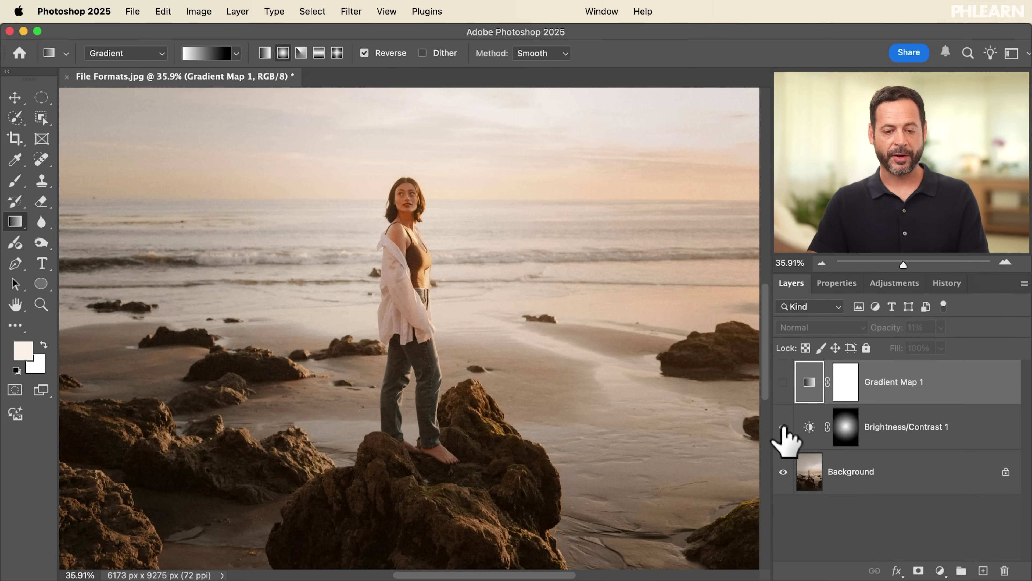
pyautogui.click(784, 427)
pyautogui.click(783, 426)
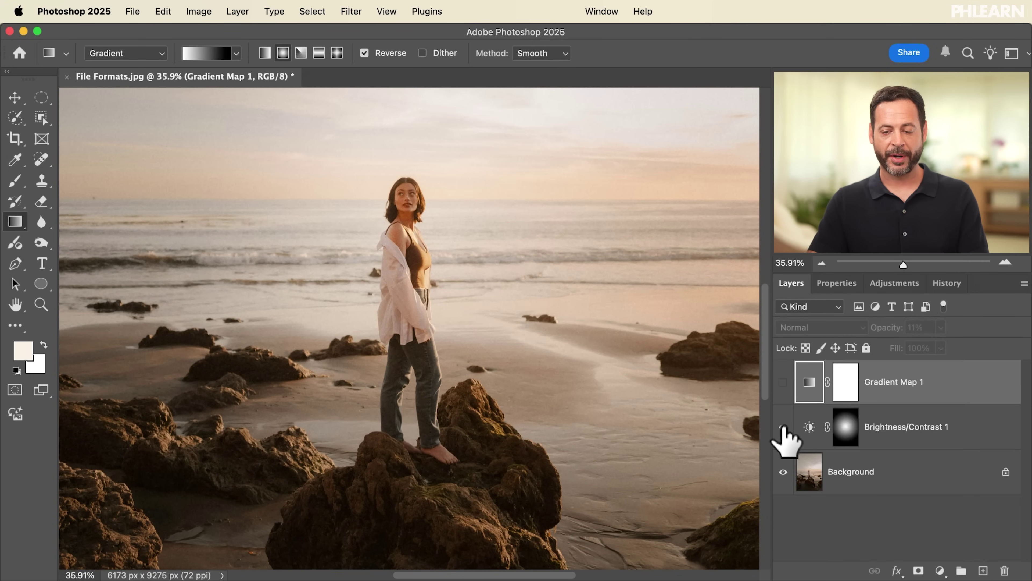
pyautogui.click(783, 382)
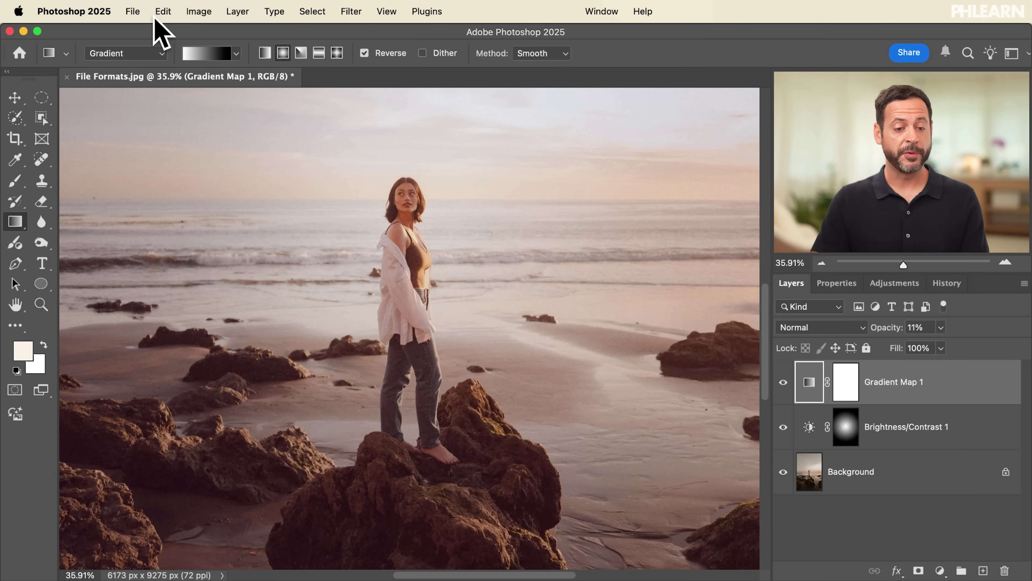
# - Save the layered document in Photoshop format as File Formats.psd in the Sample Images folder
pyautogui.click(132, 11)
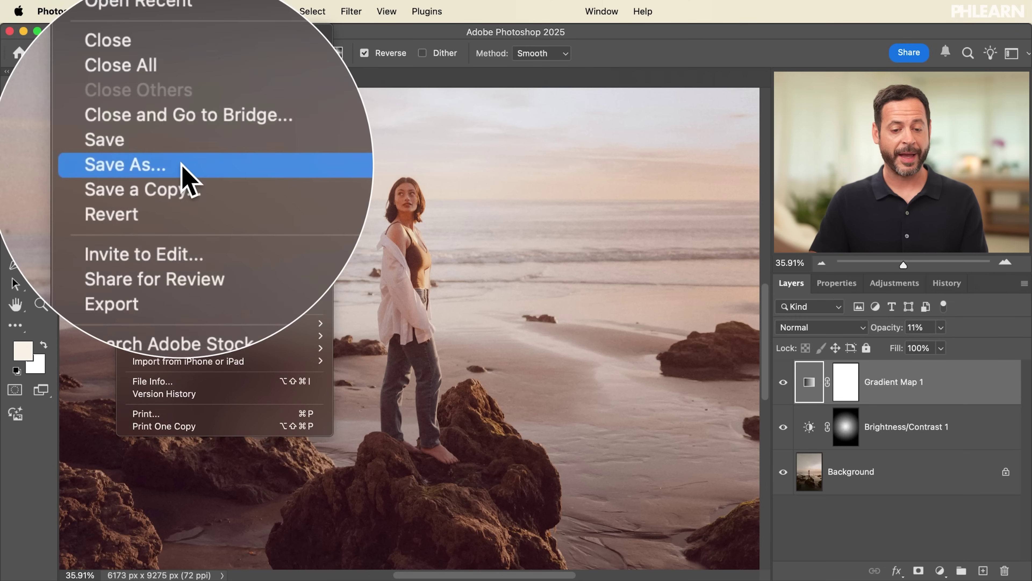
pyautogui.click(181, 165)
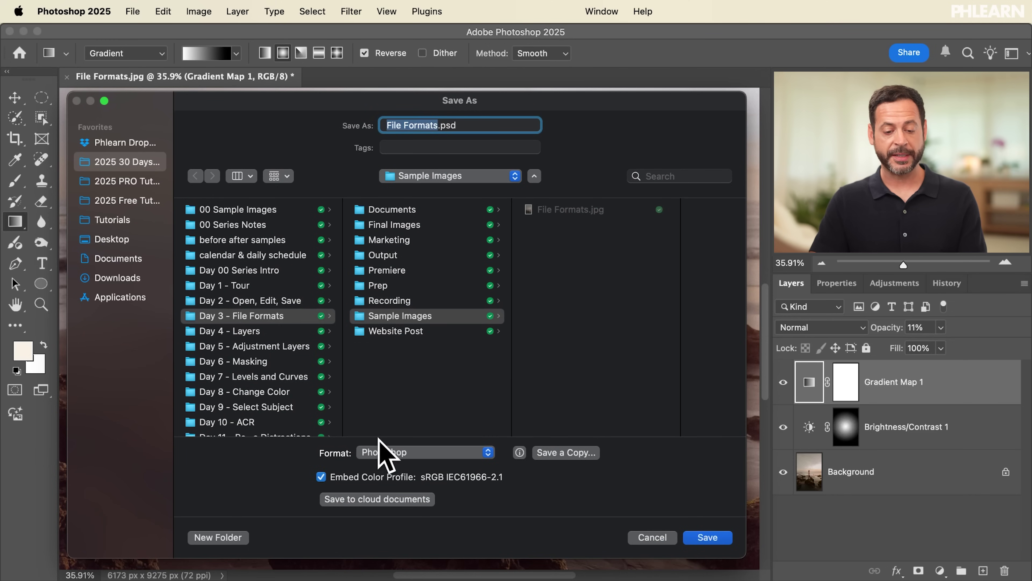
pyautogui.click(380, 451)
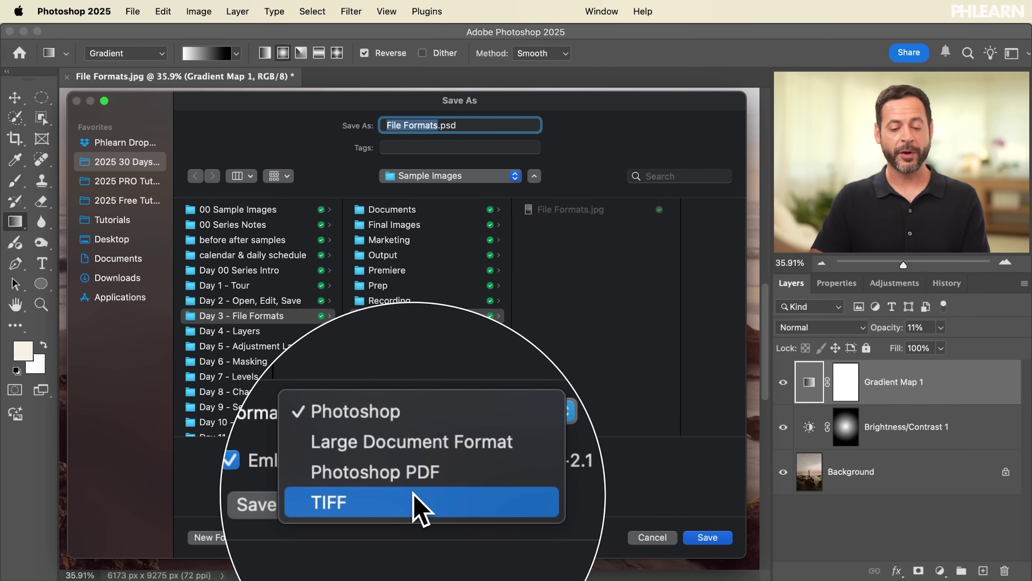
pyautogui.click(406, 452)
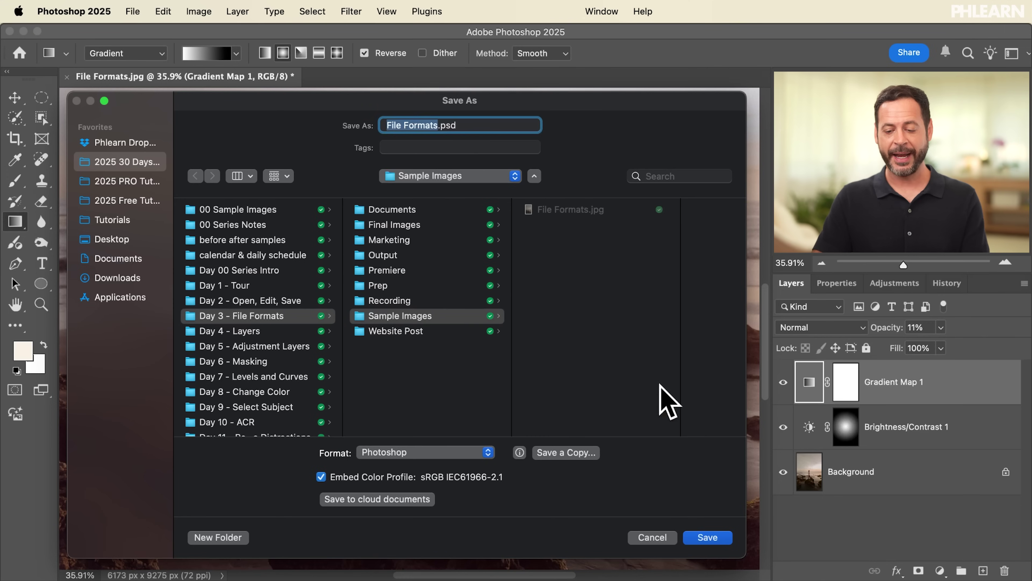
pyautogui.click(700, 541)
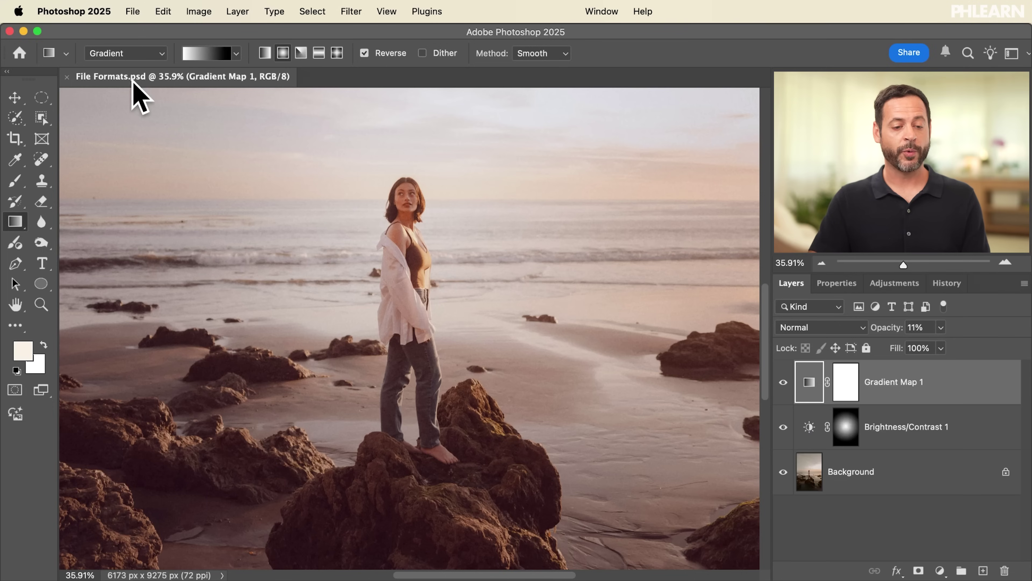
# - Close the document and reopen File Formats.psd from the recent files
pyautogui.click(66, 76)
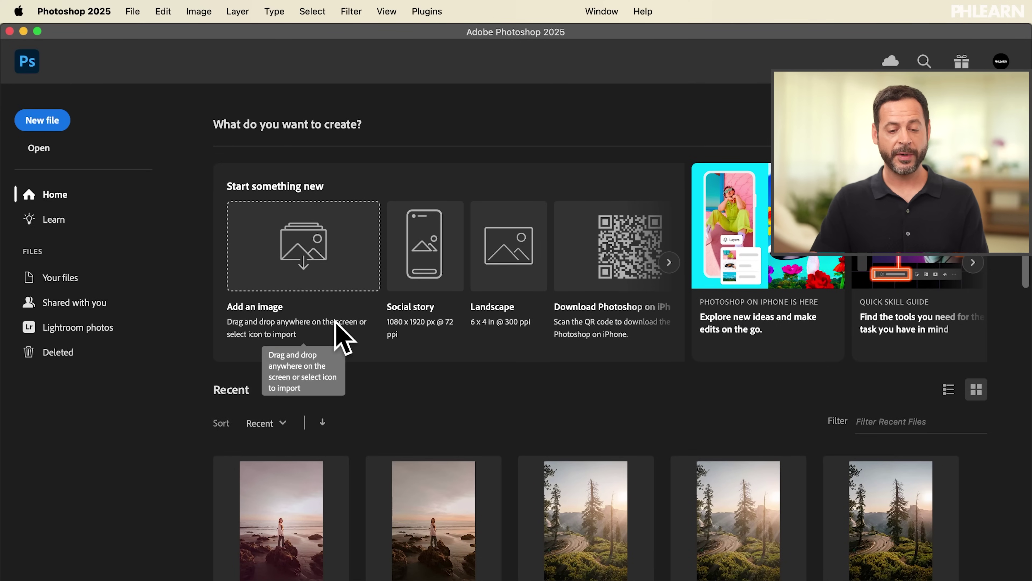
pyautogui.scroll(-5, 378, 404)
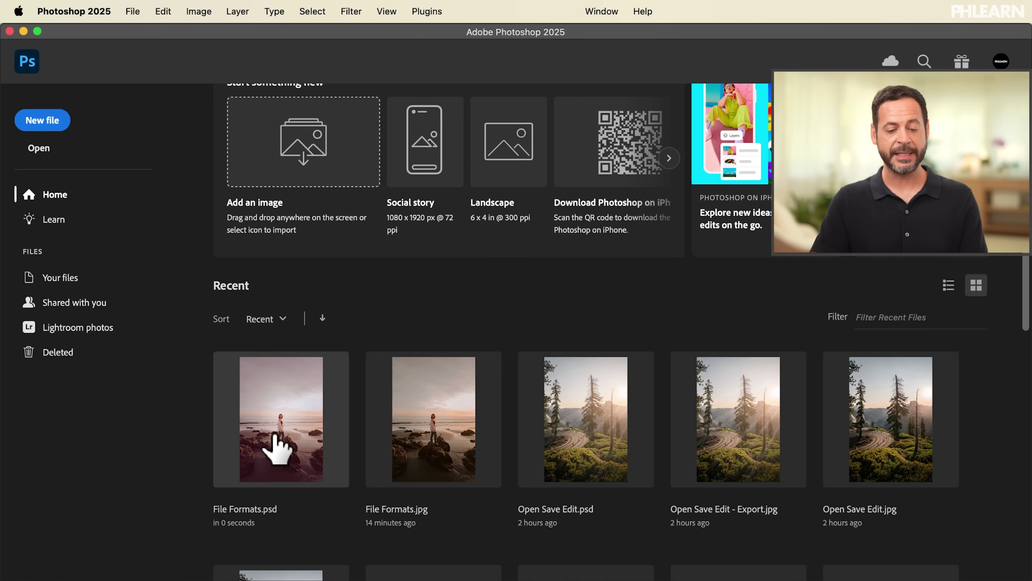
pyautogui.click(275, 434)
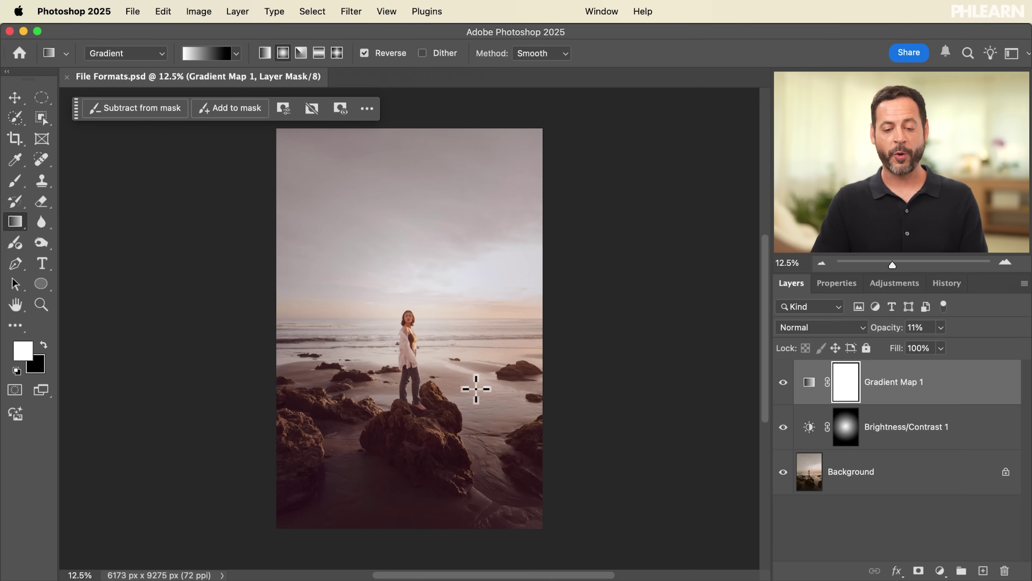
pyautogui.scroll(5, 476, 389)
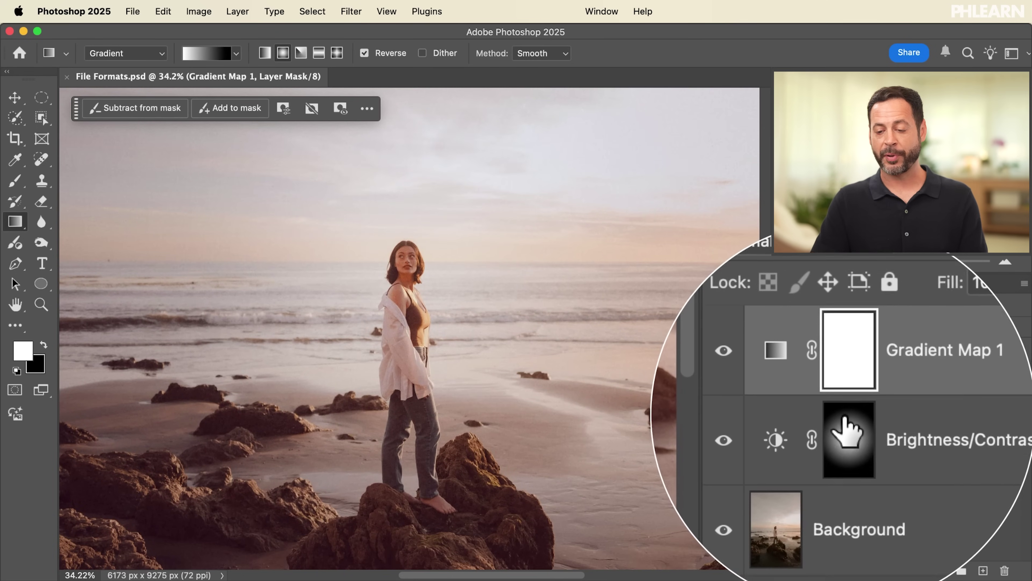
# - Check the reopened file's adjustments by toggling the visibility of the Gradient Map and Brightness/Contrast layers off and on
pyautogui.click(783, 383)
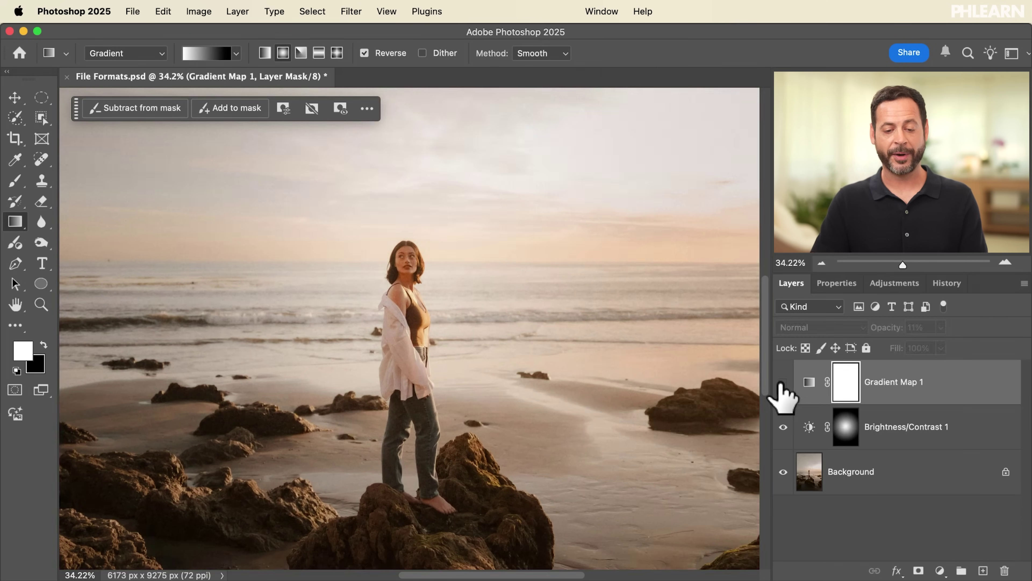
pyautogui.click(783, 382)
pyautogui.click(784, 427)
pyautogui.click(784, 427)
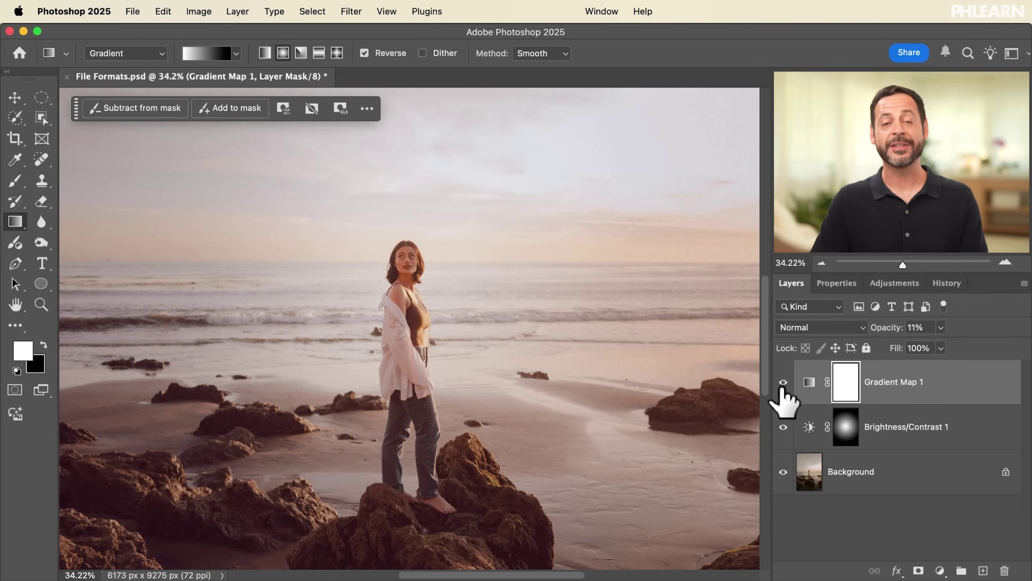
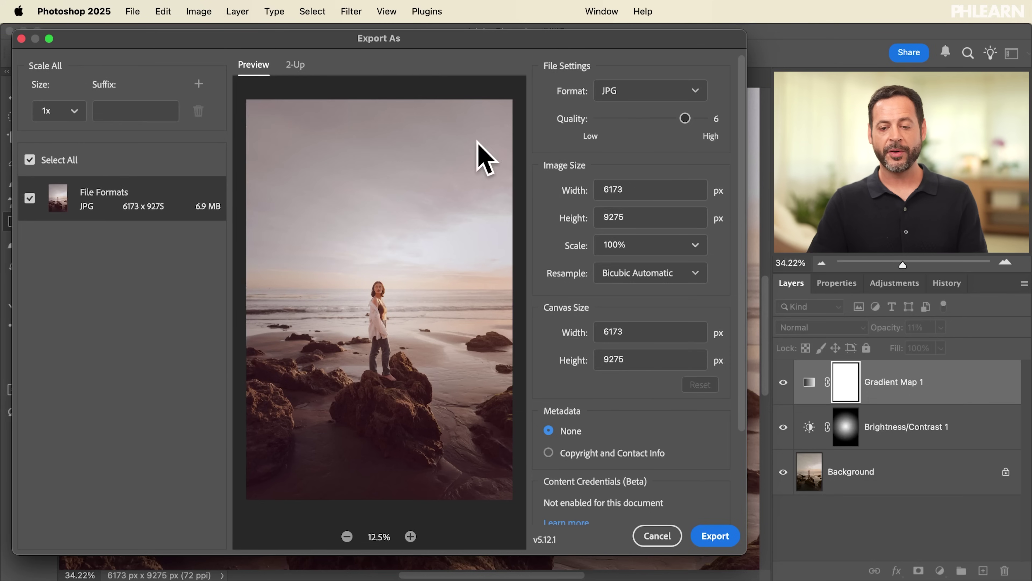
# - Set the export format to JPG with quality 2, inspecting the compression in the preview at 100% zoom
pyautogui.click(642, 101)
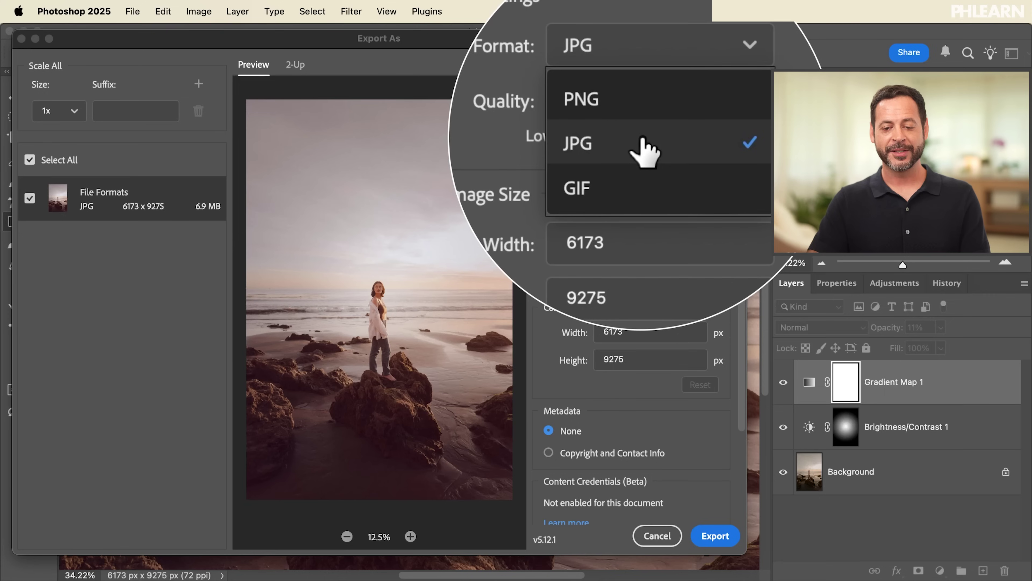
pyautogui.click(642, 140)
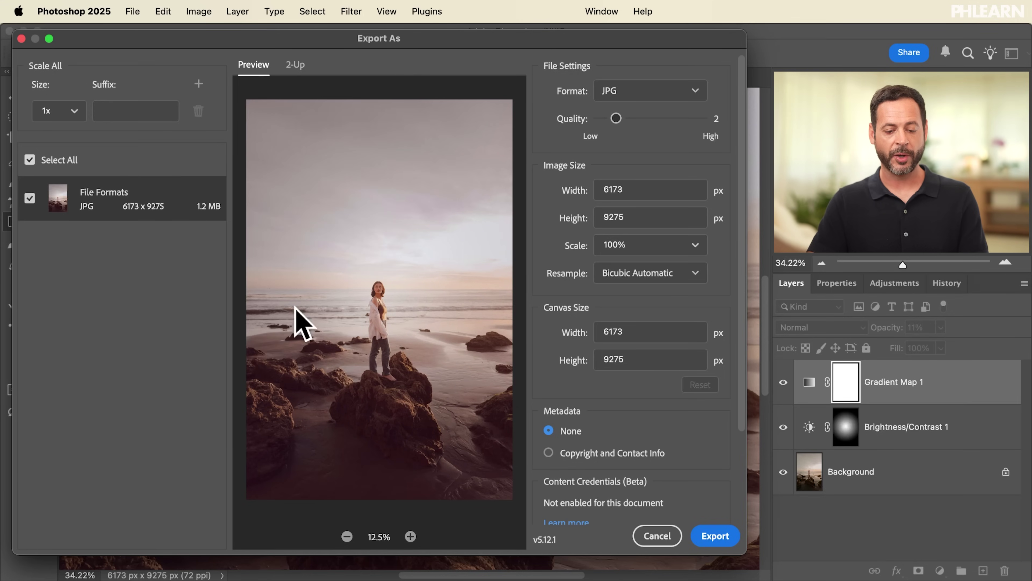
pyautogui.click(411, 536)
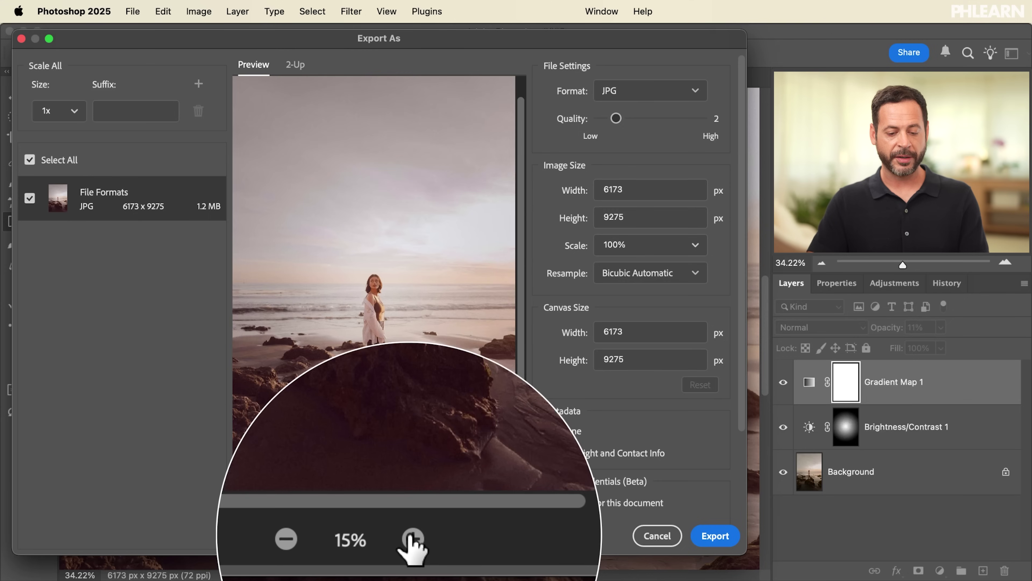
pyautogui.click(411, 536)
pyautogui.click(411, 536)
pyautogui.click(411, 536)
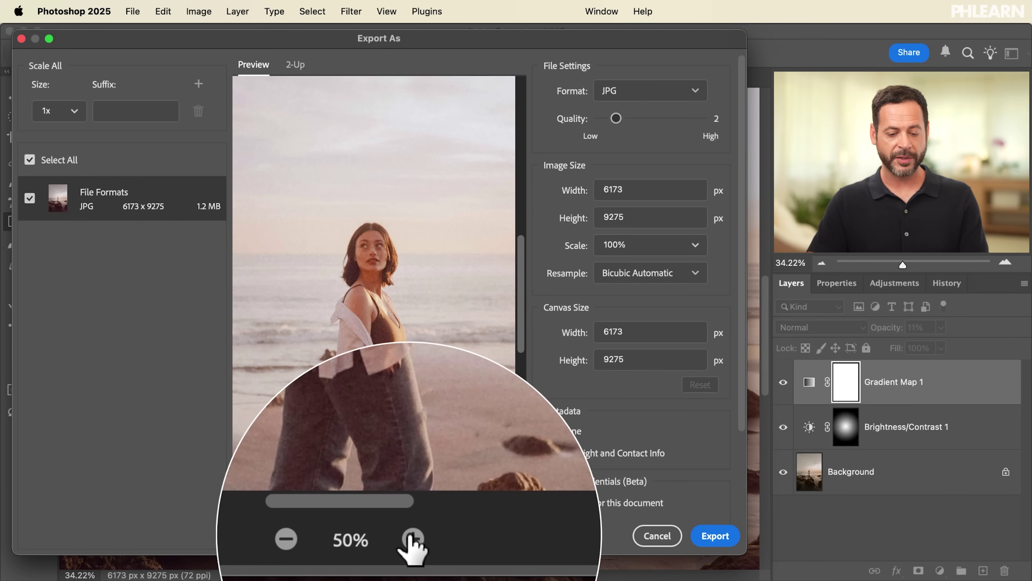
pyautogui.click(411, 536)
pyautogui.click(411, 536)
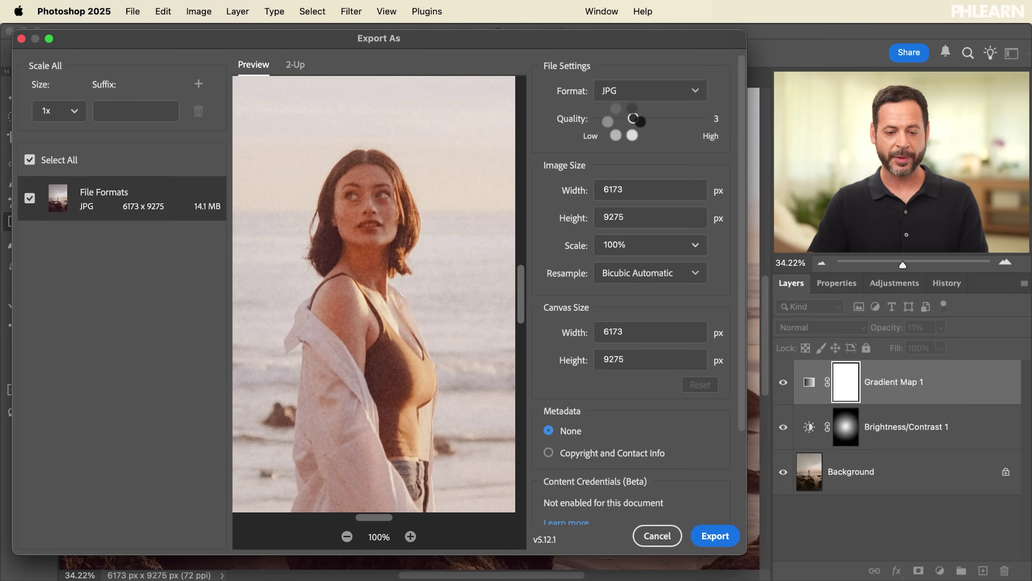
pyautogui.moveTo(613, 121); pyautogui.dragTo(615, 119)
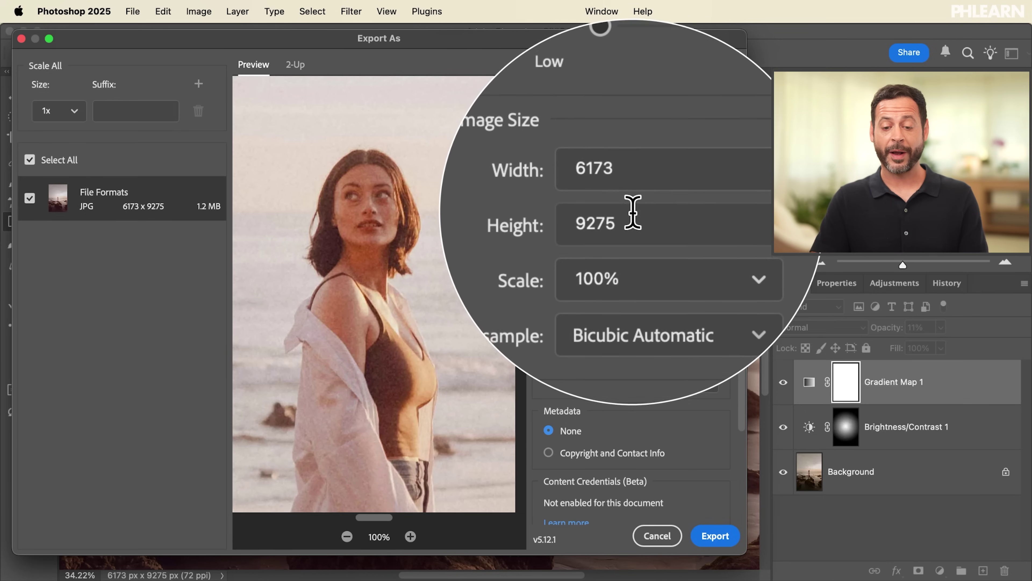
# - Set the export image scale to 50%
pyautogui.click(679, 245)
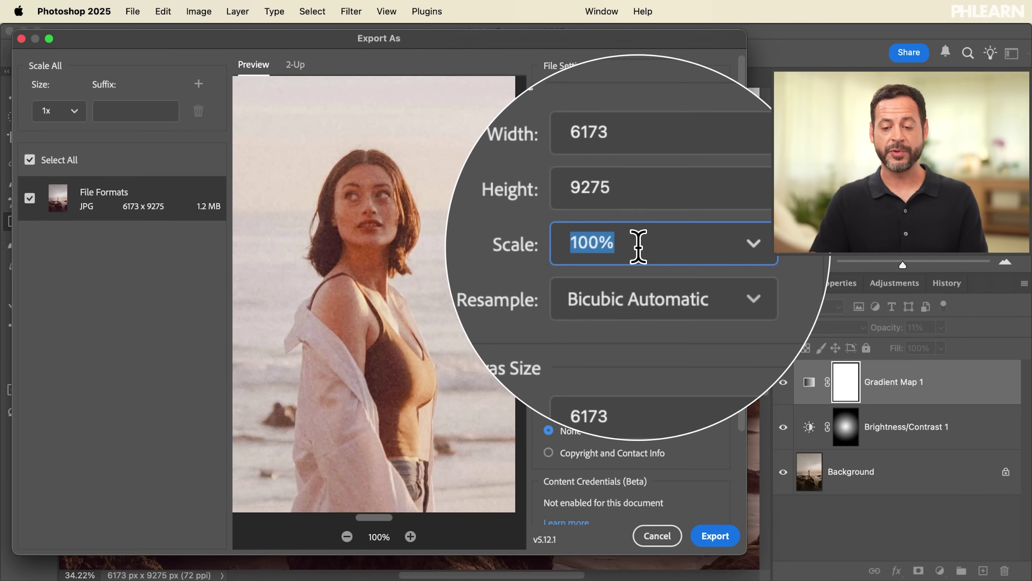
pyautogui.click(700, 246)
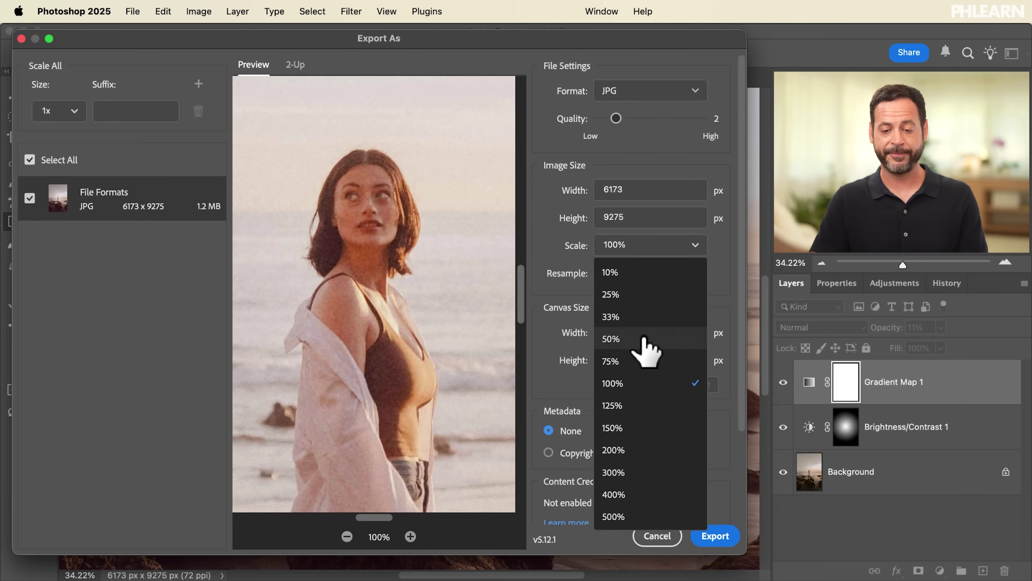
pyautogui.click(653, 339)
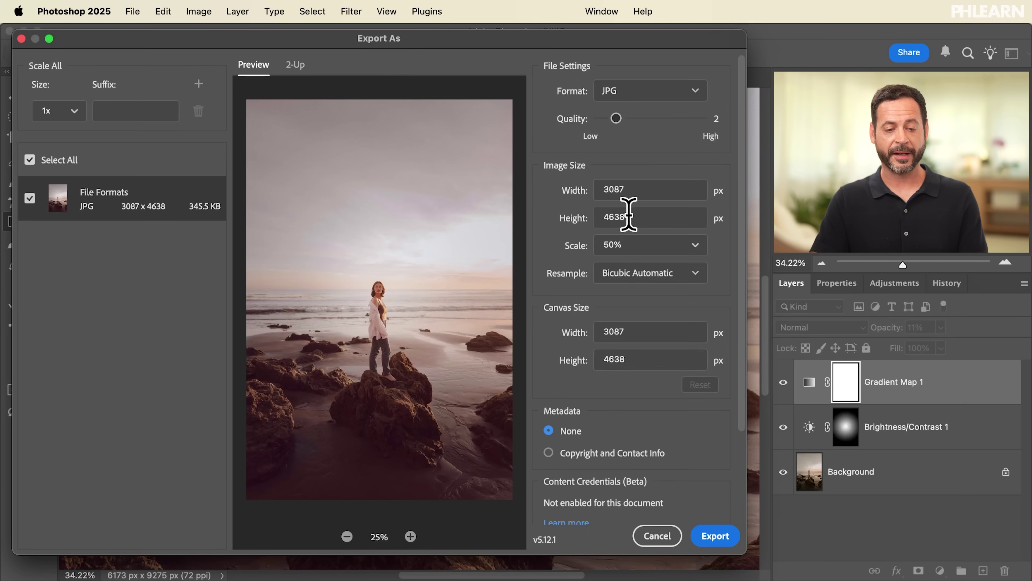